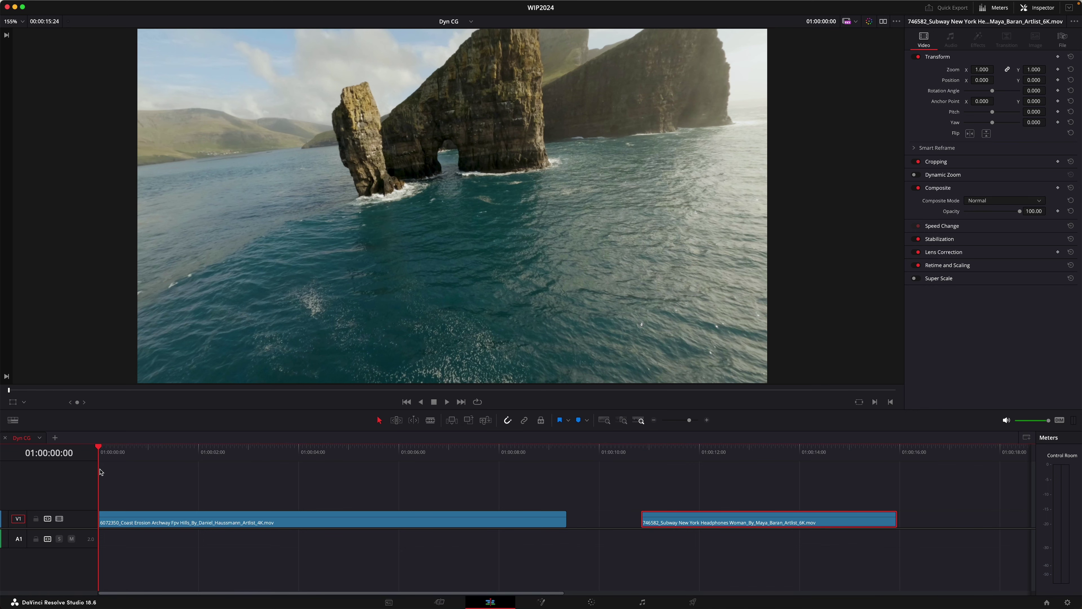
Play through the two-clip timeline, then bring the coast erosion clip up on the Color page
{"action": "key", "text": "space"}
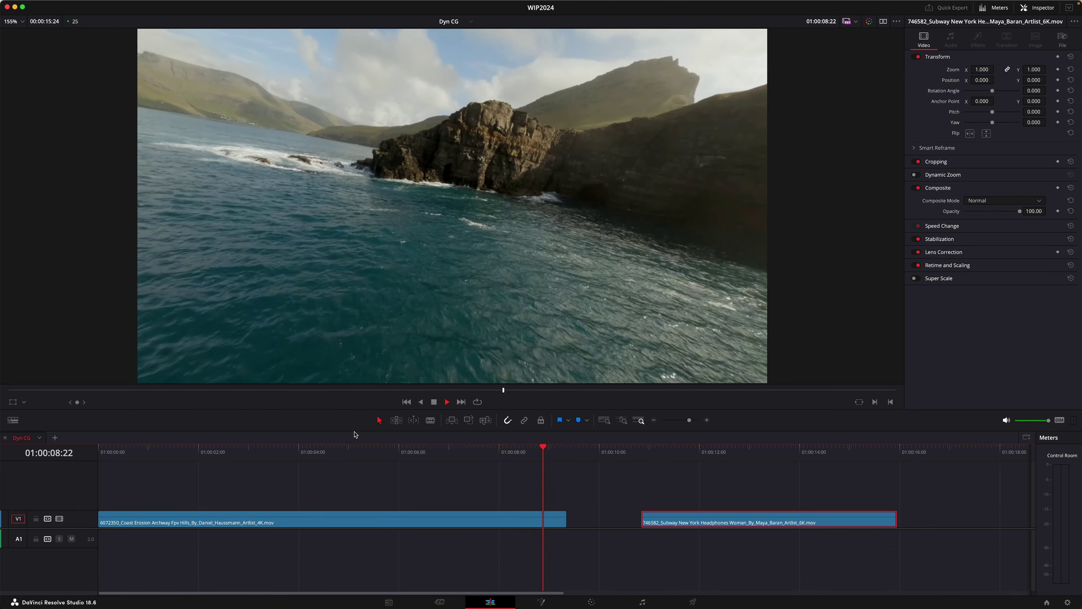
{"action": "key", "text": "shift+6"}
{"action": "left_click_drag", "start_coordinate": [10, 313], "coordinate": [36, 316]}
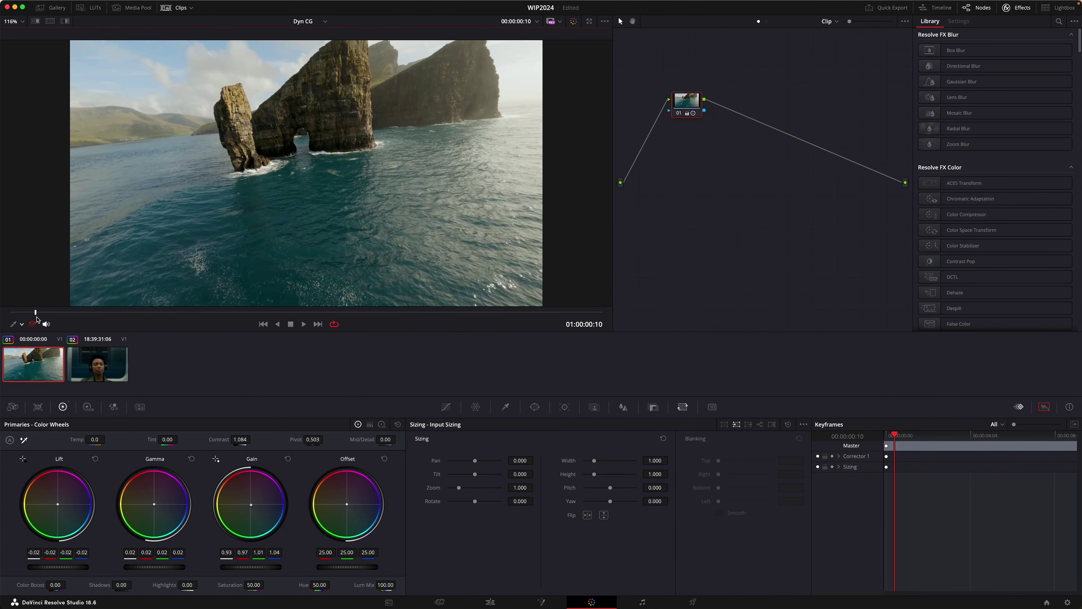
Add serial node 02 to the coast clip grade (Lift 0.08, Gamma 0.02, Gain 0.97) and play it back
{"action": "mouse_move", "coordinate": [37, 316]}
{"action": "left_mouse_down"}
{"action": "mouse_move", "coordinate": [305, 316]}
{"action": "mouse_move", "coordinate": [388, 330]}
{"action": "left_mouse_up"}
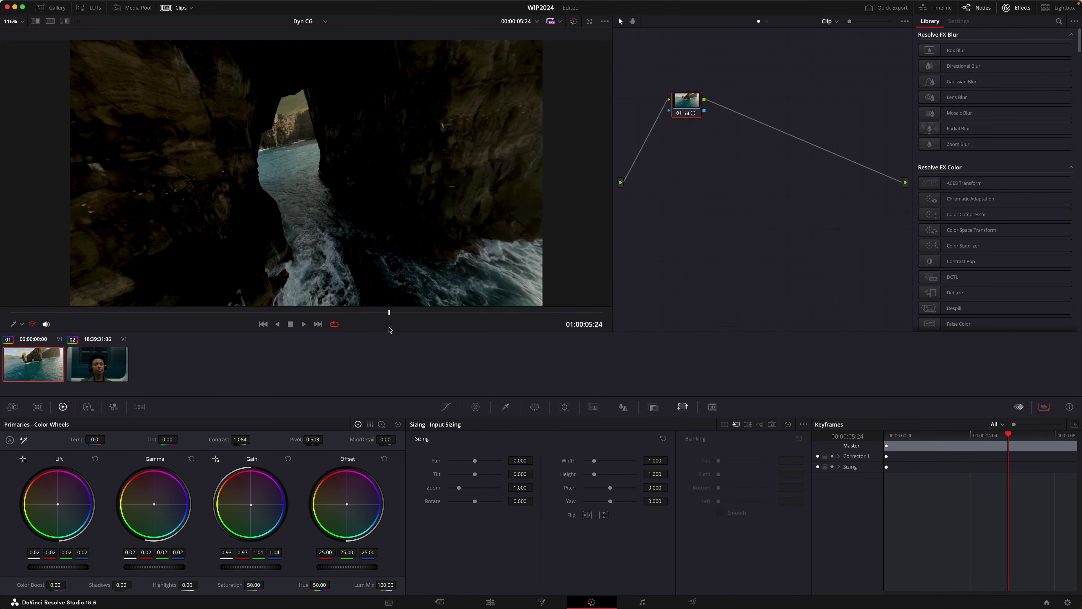
{"action": "key", "text": "alt+s"}
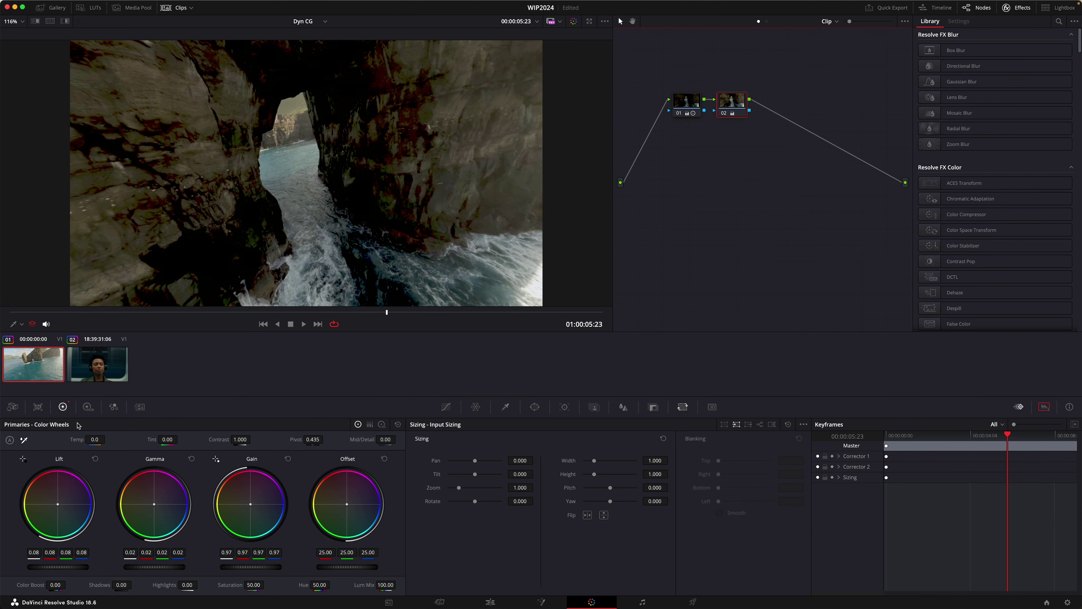
{"action": "left_click_drag", "start_coordinate": [37, 312], "coordinate": [575, 324]}
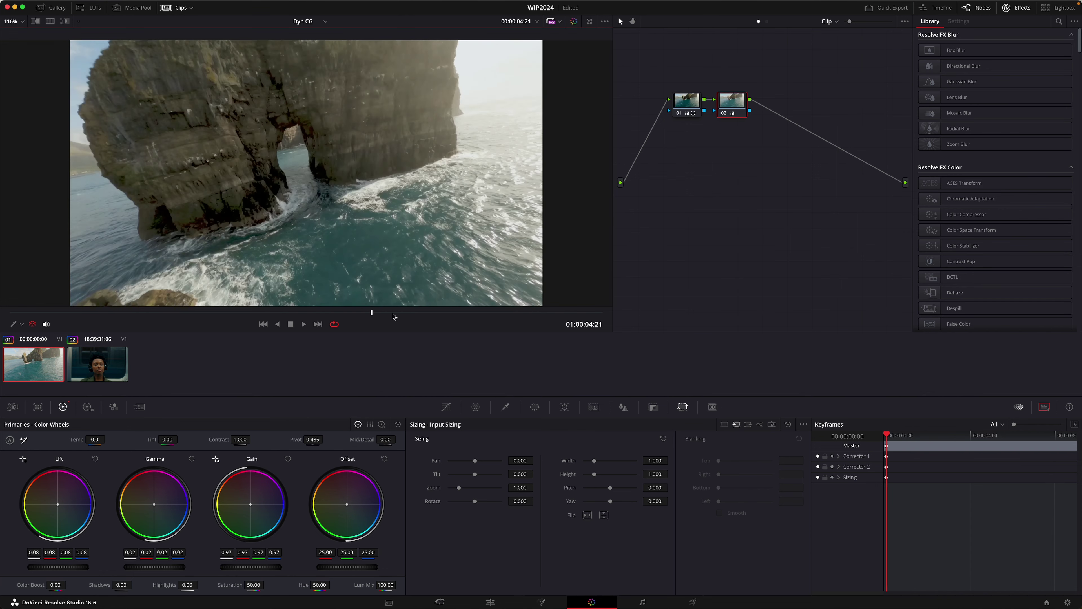
{"action": "key", "text": "space"}
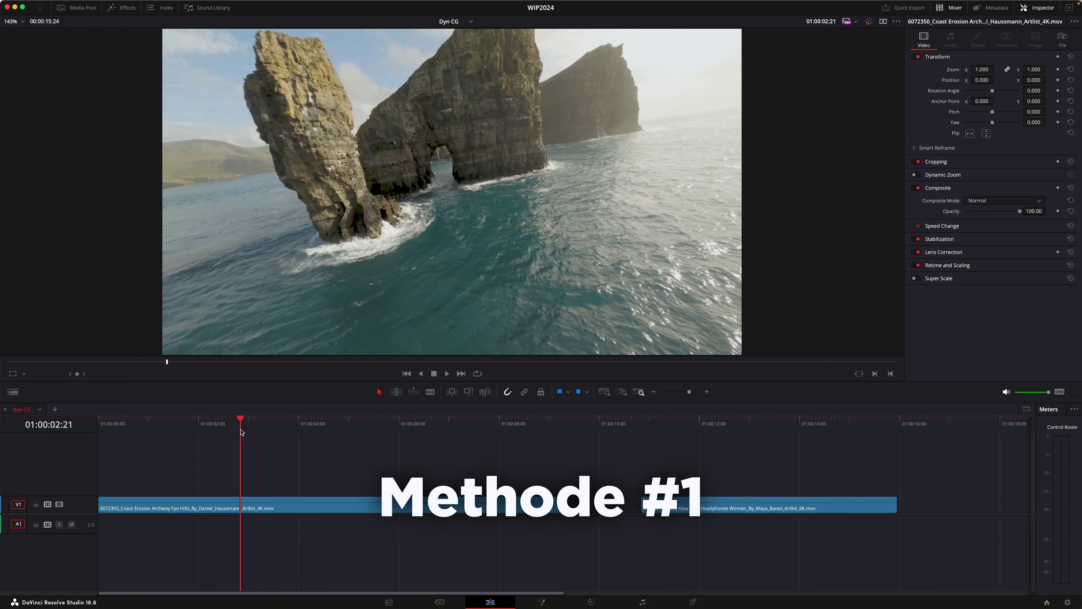
Blade the coast clip at 01:00:05:23 and 01:00:07:01 to isolate the cave section
{"action": "left_click_drag", "start_coordinate": [241, 432], "coordinate": [395, 450]}
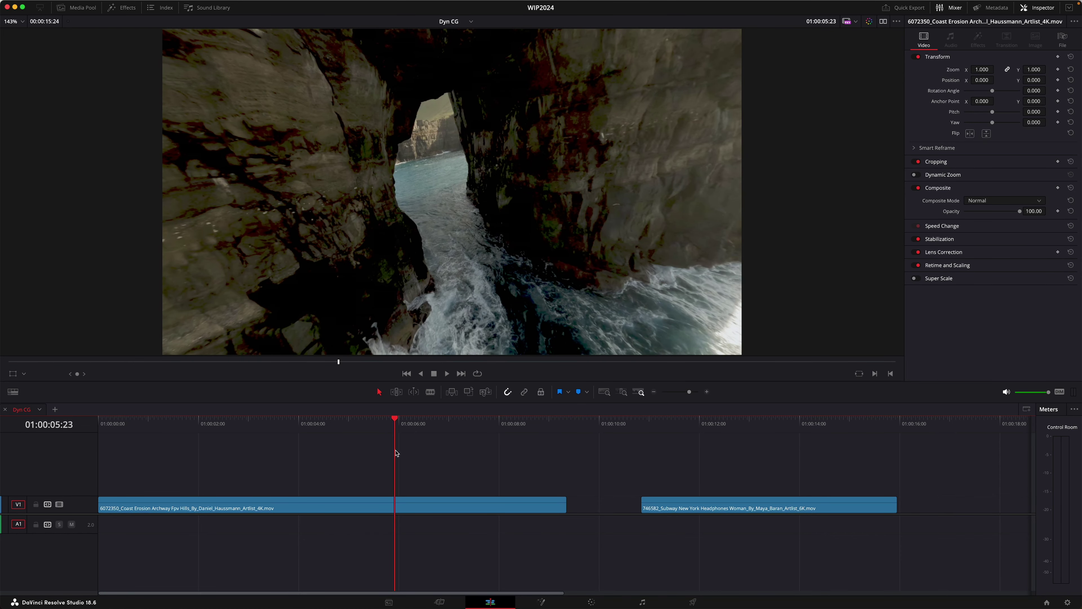
{"action": "key", "text": "ctrl+b"}
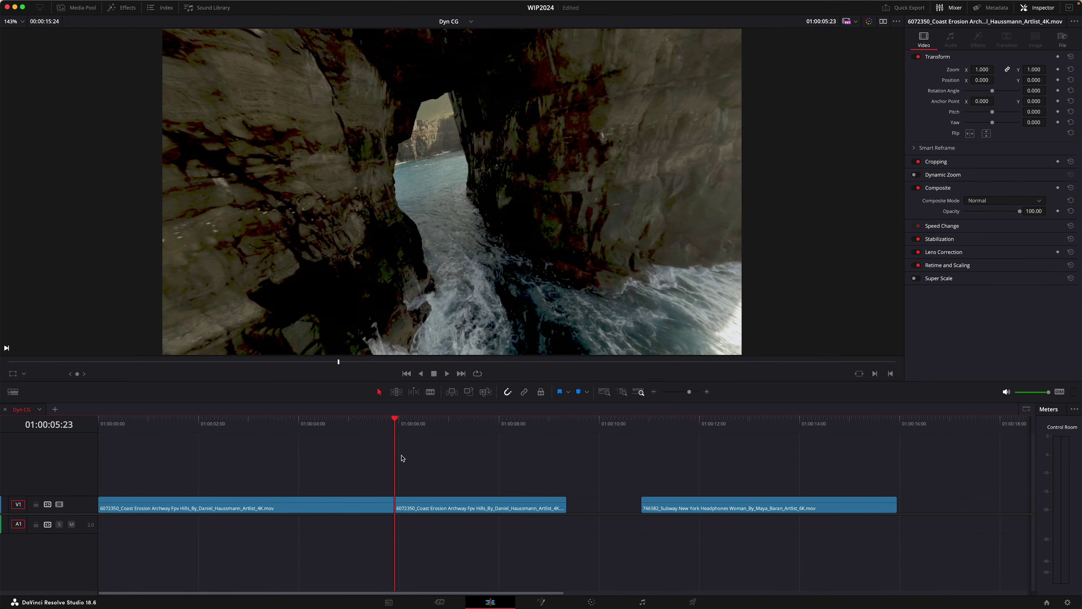
{"action": "left_click_drag", "start_coordinate": [405, 443], "coordinate": [451, 431]}
{"action": "key", "text": "super+b"}
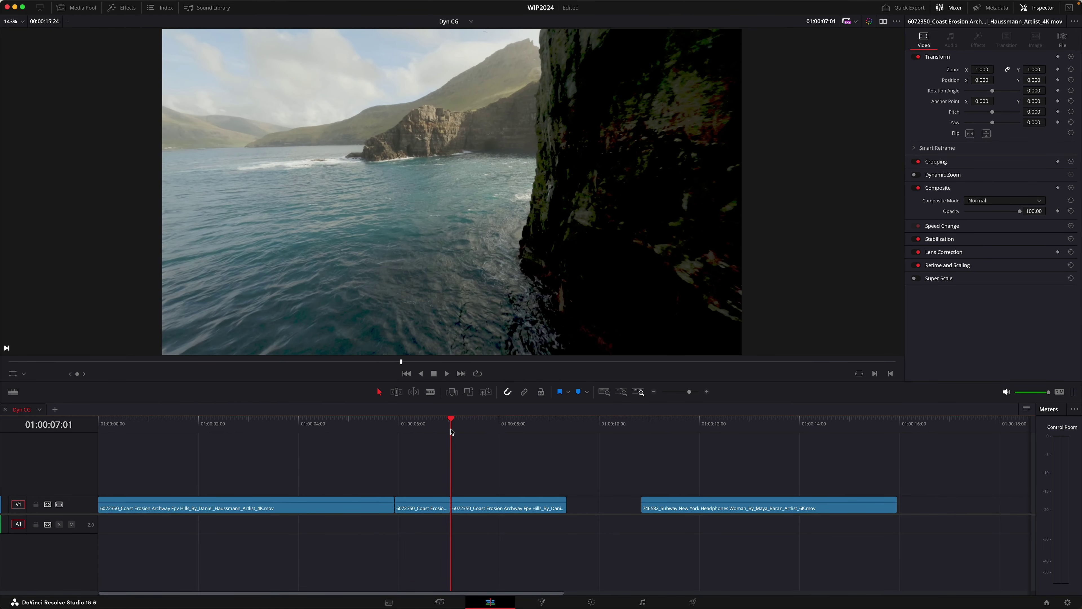
{"action": "left_click", "coordinate": [366, 426]}
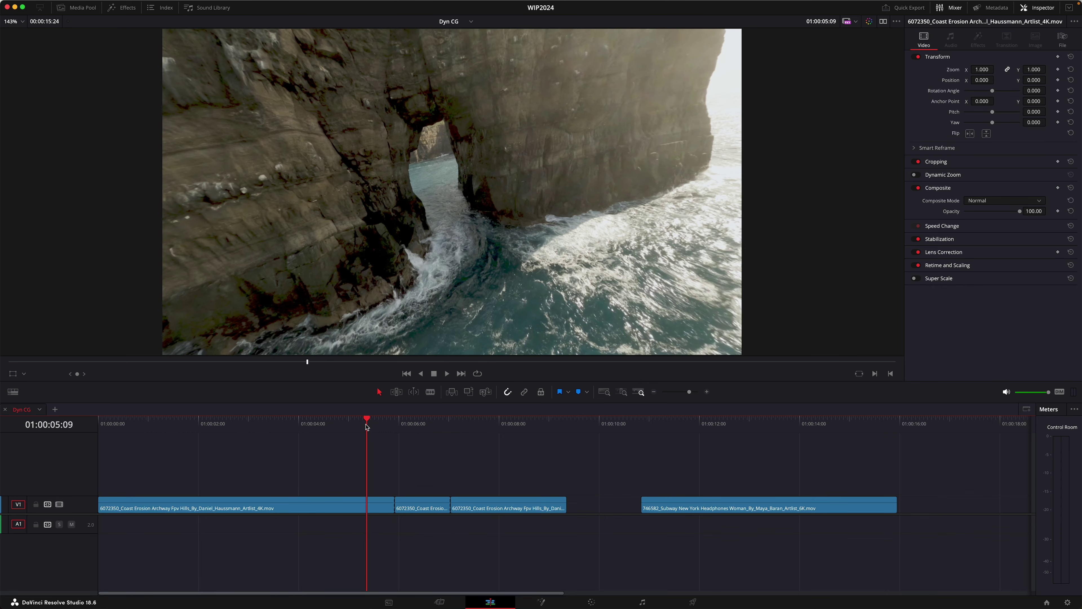
Review the node 02 grade on coast sections 01, 02 and 03, then go back to the Edit page
{"action": "key", "text": "shift+6"}
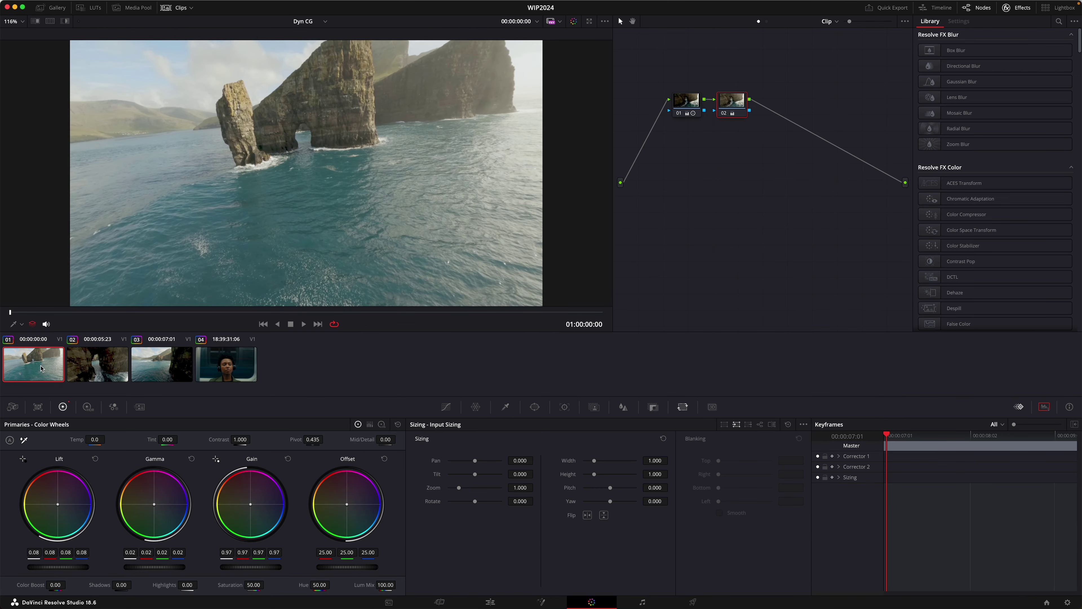
{"action": "left_click", "coordinate": [98, 368]}
{"action": "left_click", "coordinate": [162, 369]}
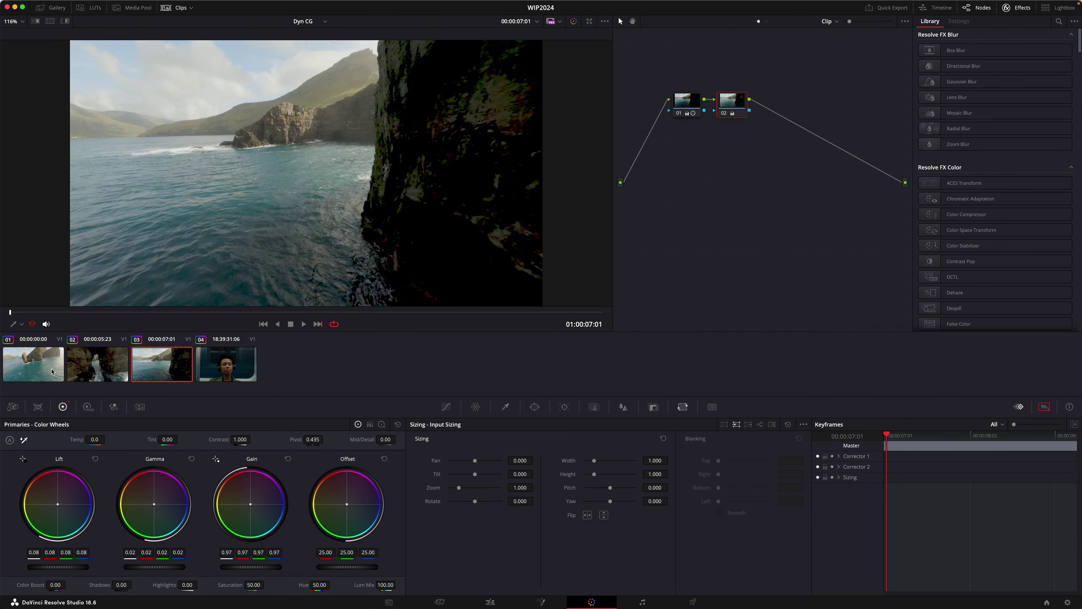
{"action": "left_click", "coordinate": [41, 370]}
{"action": "left_click", "coordinate": [737, 115]}
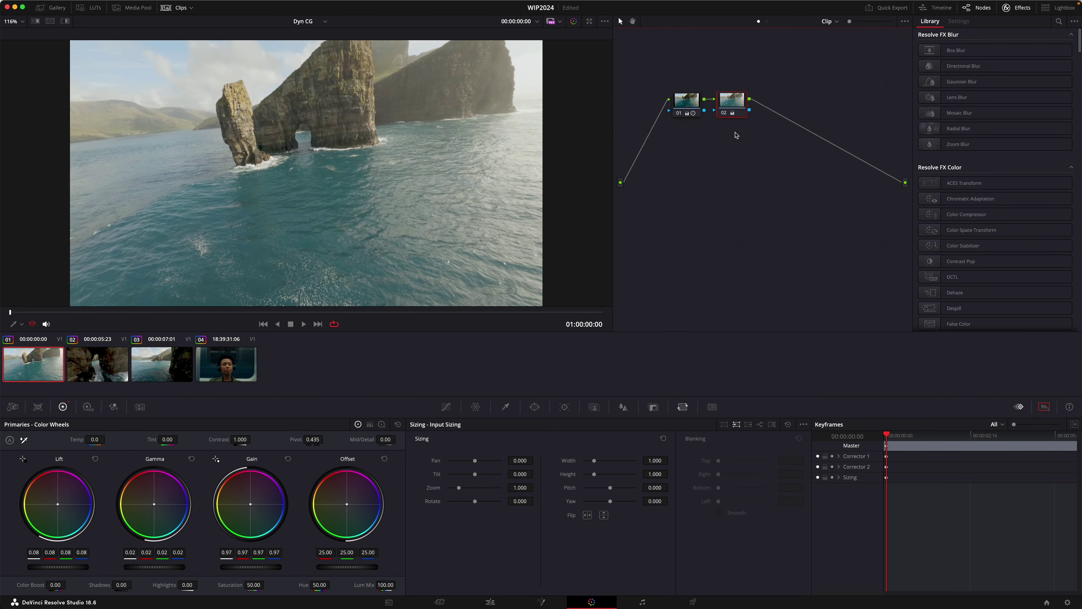
{"action": "left_click", "coordinate": [116, 368]}
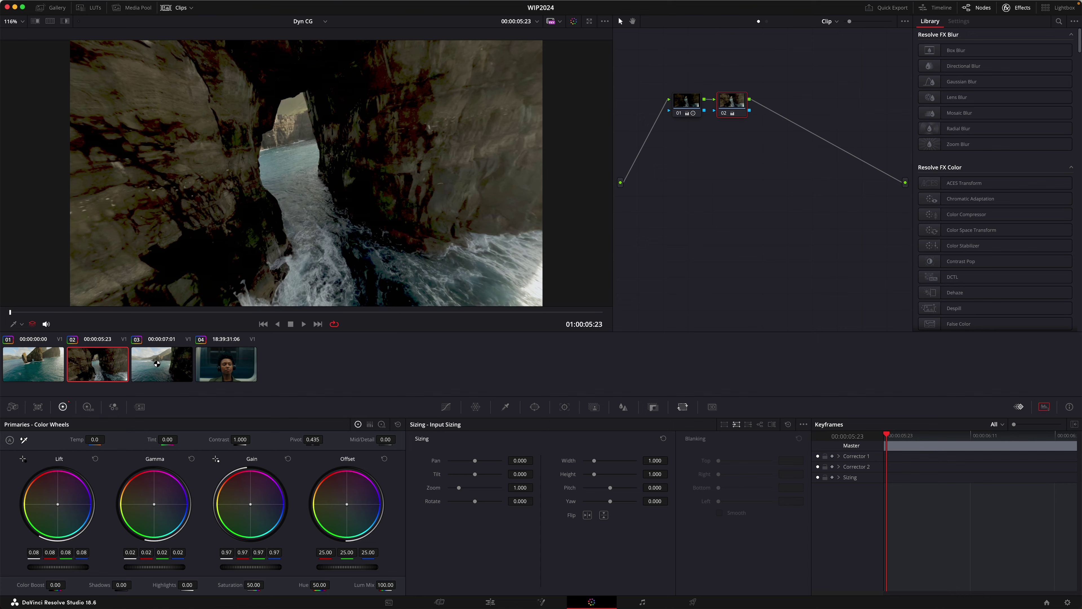
{"action": "left_click", "coordinate": [157, 363]}
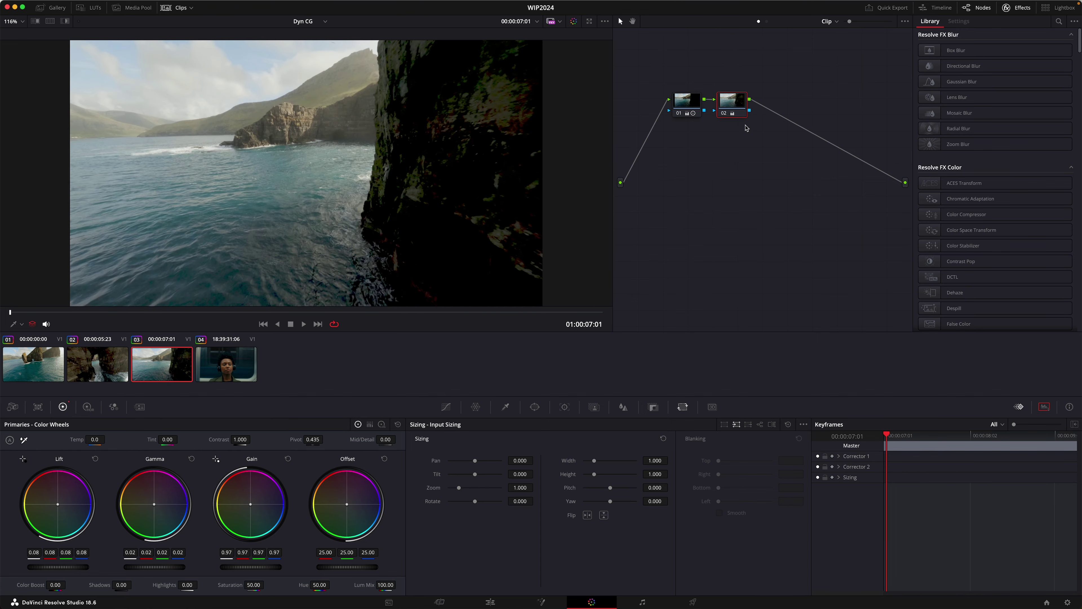
{"action": "key", "text": "shift+4"}
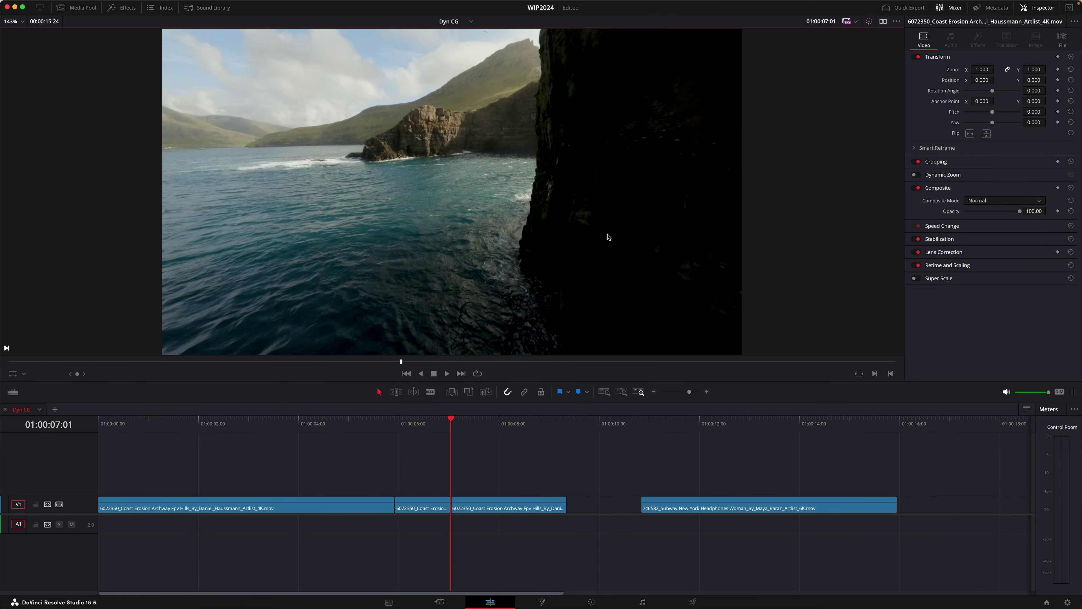
Add Cross Dissolves at both cuts on either side of the cave section, previewing each
{"action": "left_click", "coordinate": [335, 426]}
{"action": "key", "text": "space"}
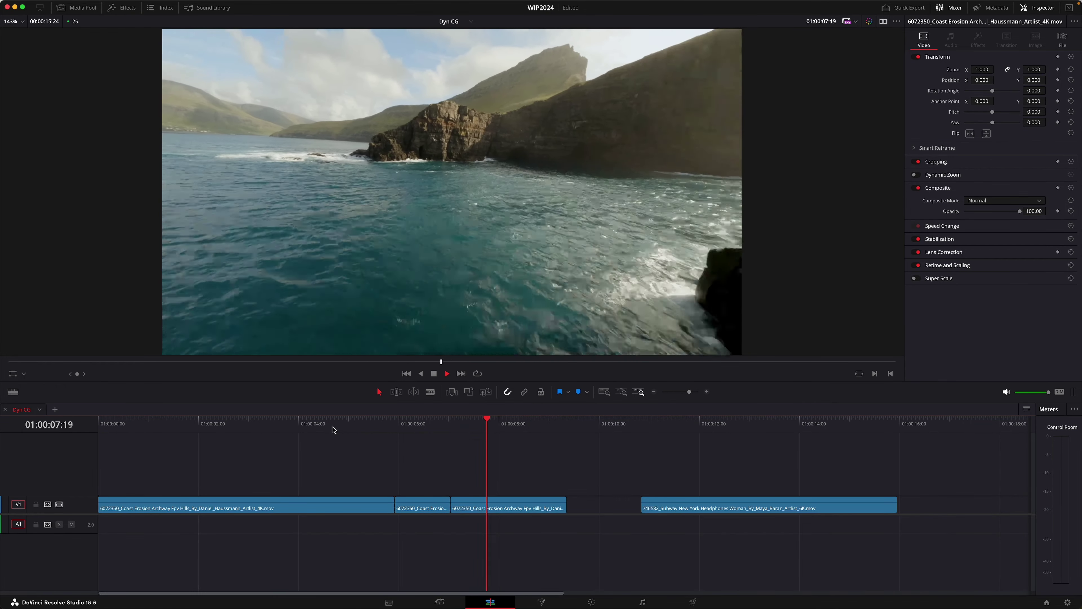
{"action": "left_click_drag", "start_coordinate": [307, 427], "coordinate": [404, 482]}
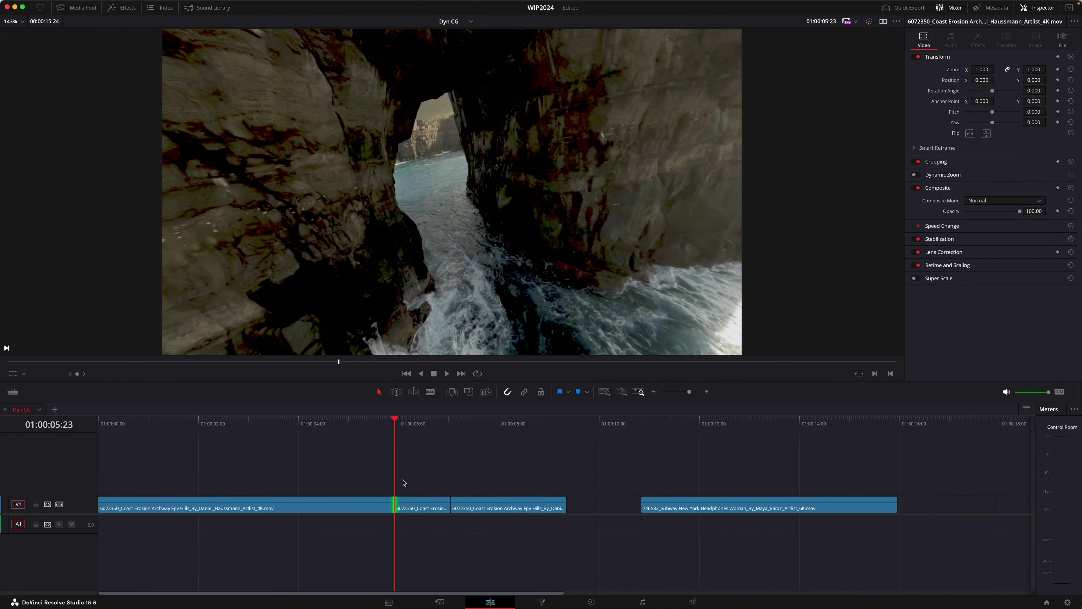
{"action": "key", "text": "super+t"}
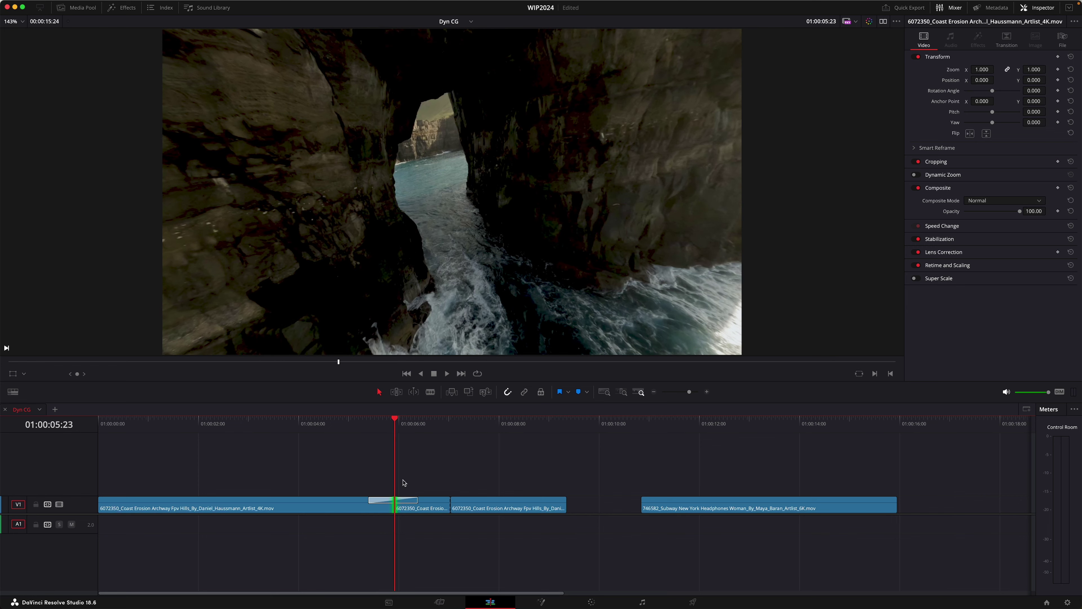
{"action": "left_click", "coordinate": [358, 426]}
{"action": "key", "text": "space"}
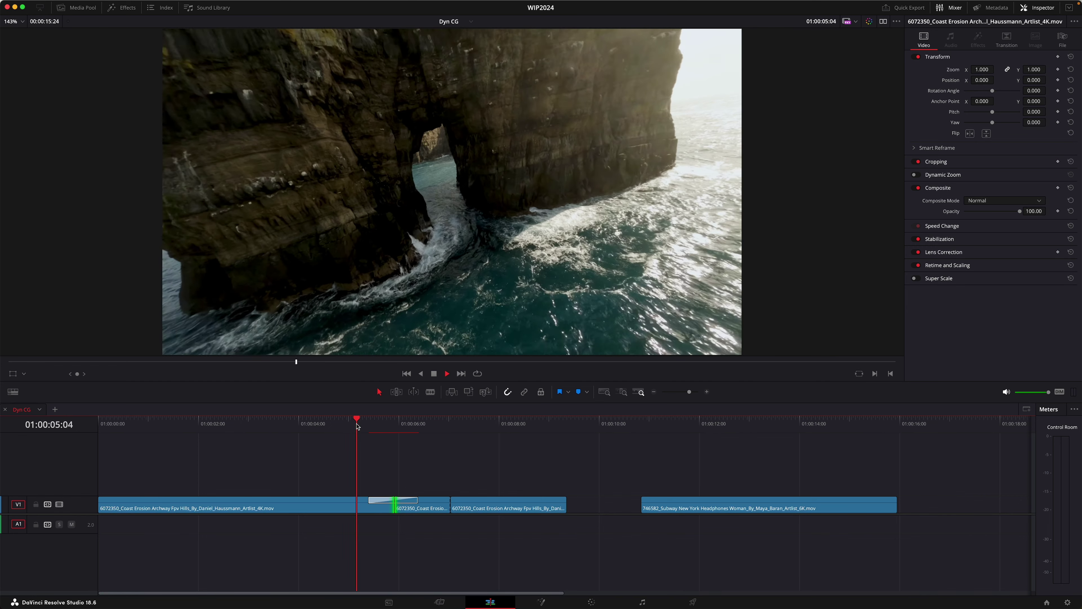
{"action": "key", "text": "space"}
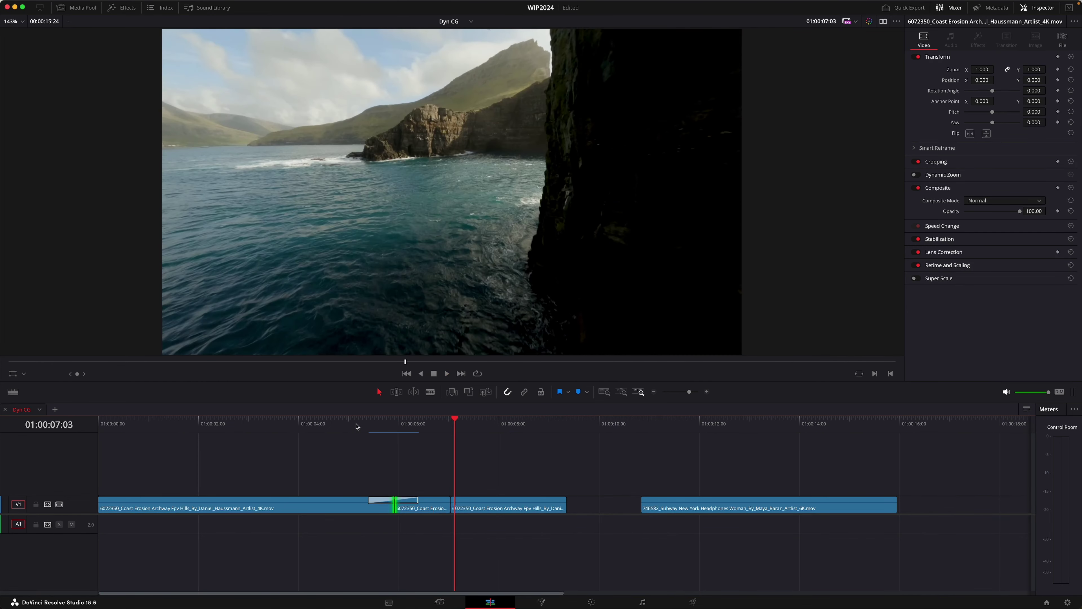
{"action": "key", "text": "super+t"}
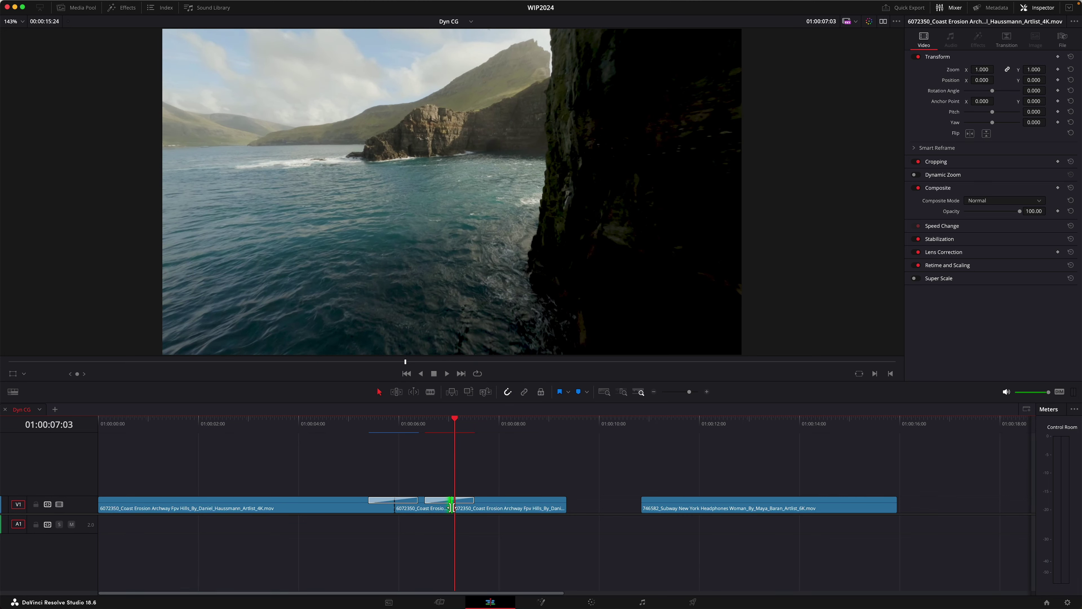
Trim the second cross dissolve to 0.4 seconds (9 frames) and play the edit from the start
{"action": "key", "text": "super+equal"}
{"action": "left_click", "coordinate": [483, 504]}
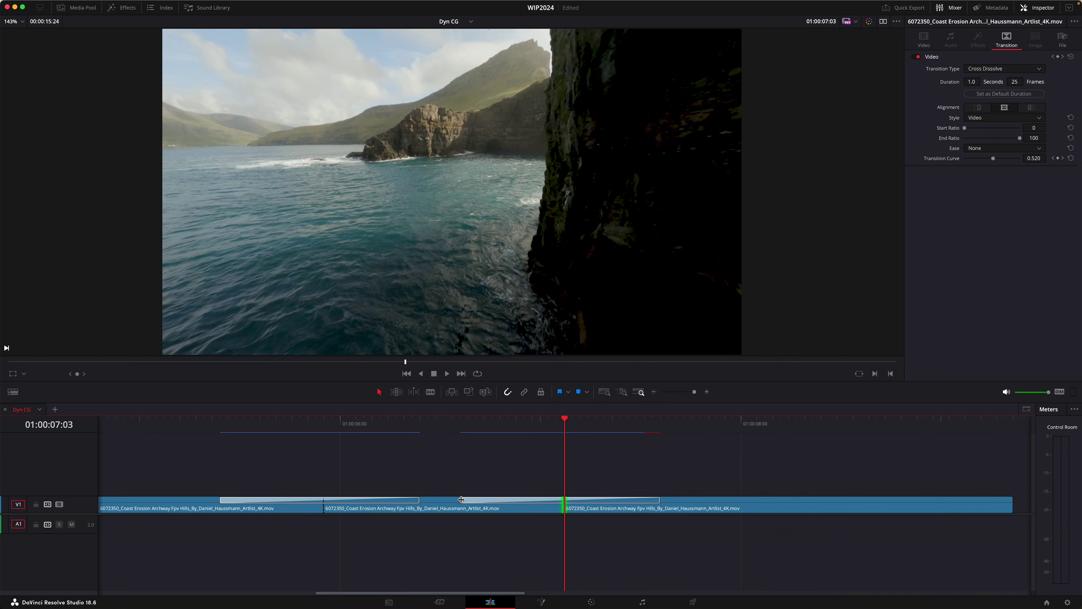
{"action": "left_click_drag", "start_coordinate": [461, 499], "coordinate": [501, 499]}
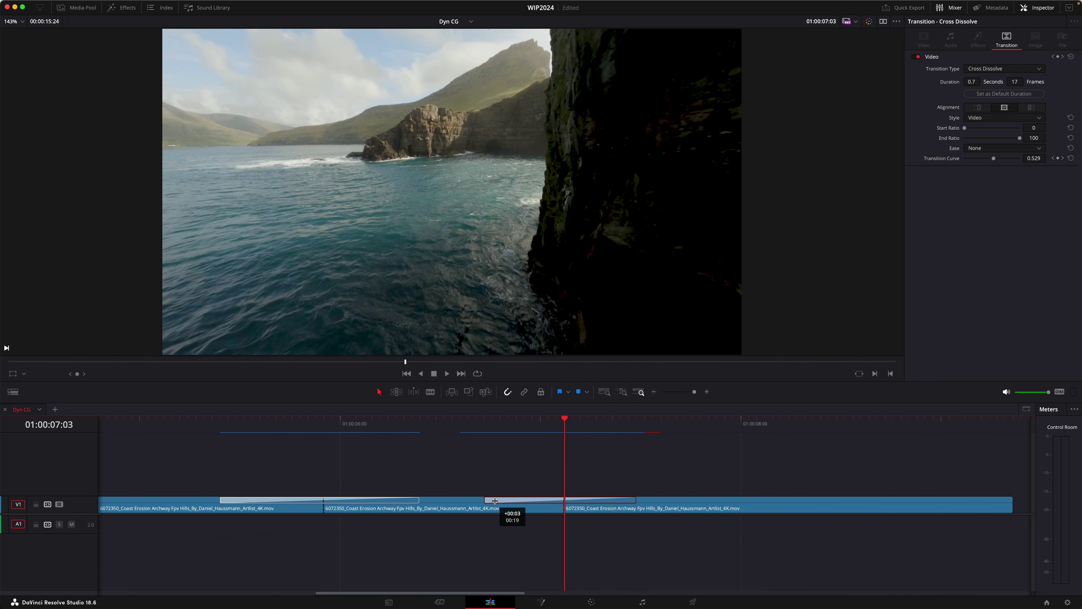
{"action": "key", "text": "Home"}
{"action": "key", "text": "space"}
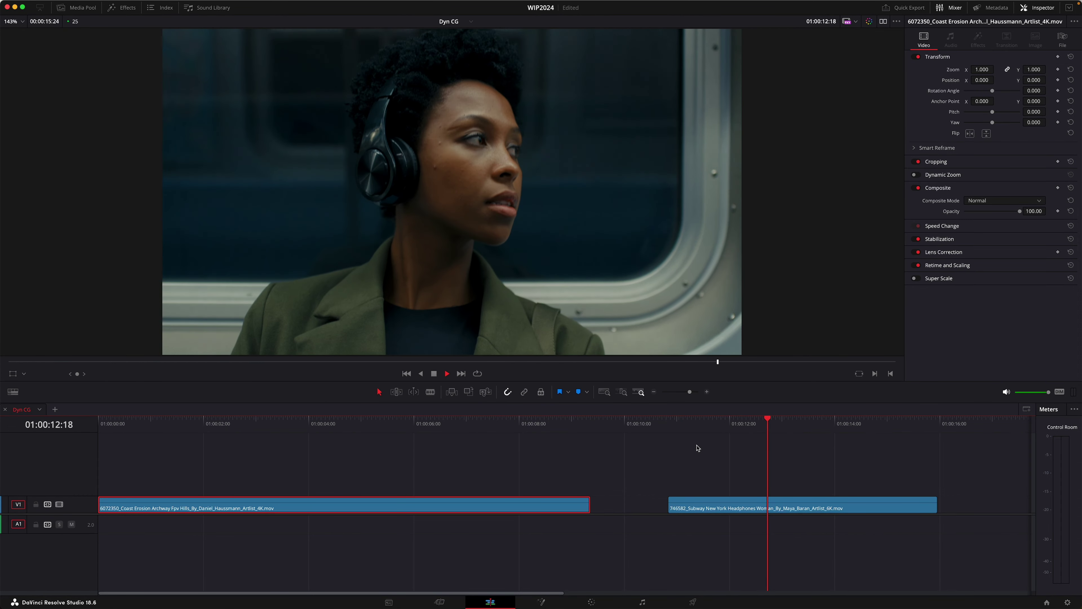
Scrub through the cut into the subway headphones clip and bring it up for grading
{"action": "key", "text": "space"}
{"action": "mouse_move", "coordinate": [815, 425]}
{"action": "left_mouse_down"}
{"action": "mouse_move", "coordinate": [775, 435]}
{"action": "mouse_move", "coordinate": [828, 436]}
{"action": "left_mouse_up"}
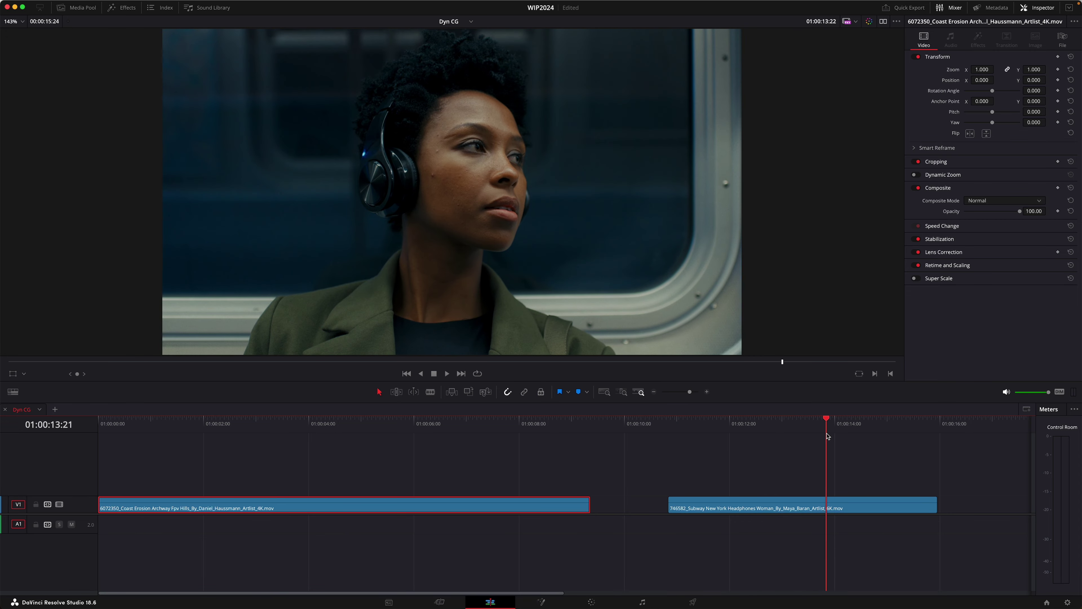
{"action": "left_click_drag", "start_coordinate": [827, 435], "coordinate": [827, 467]}
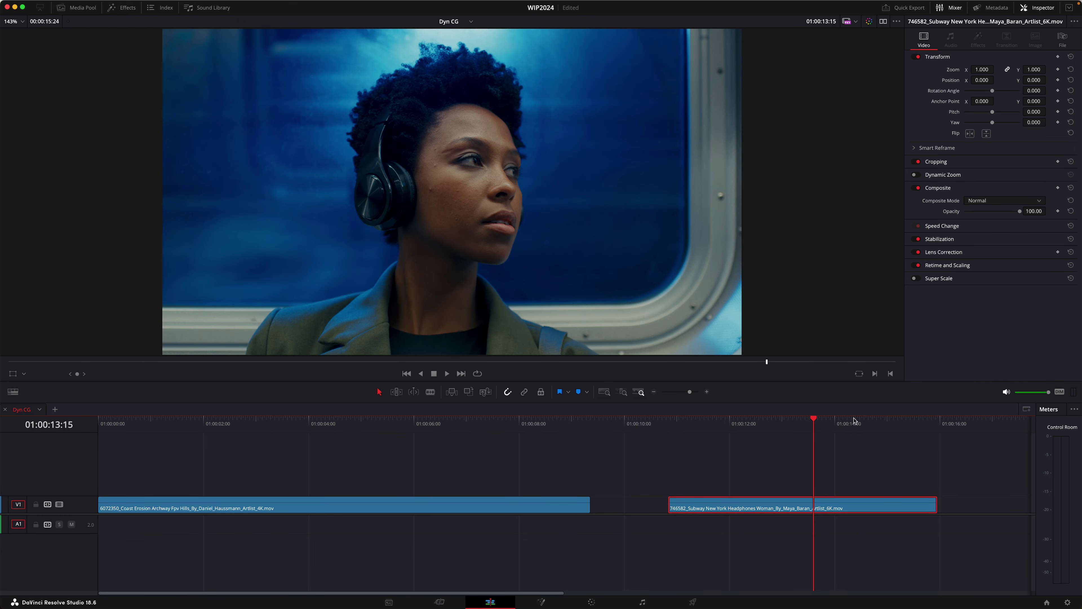
{"action": "key", "text": "shift+6"}
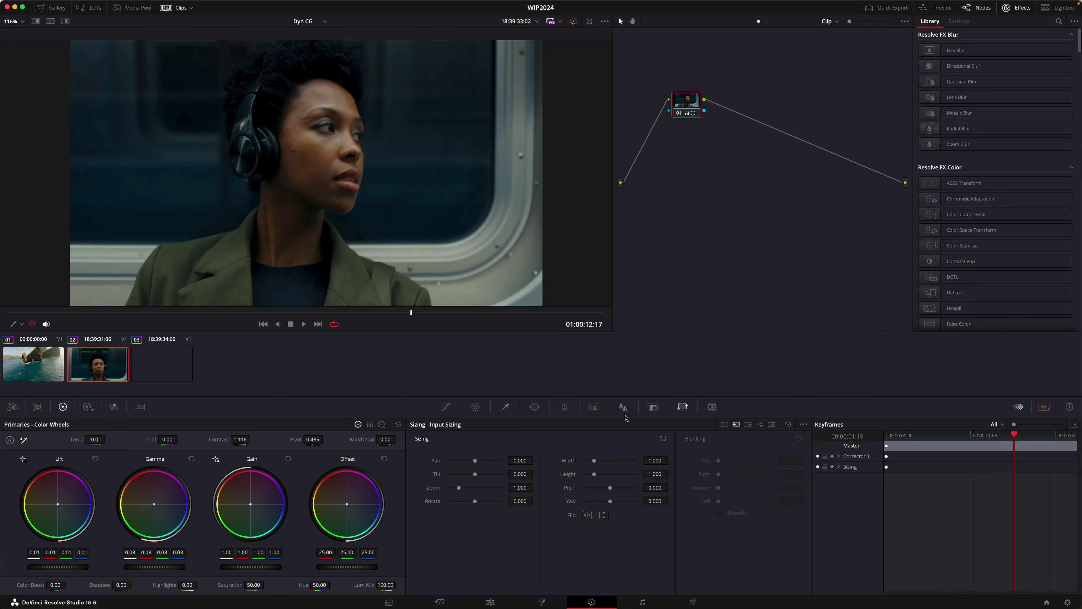
Select subway clip 03 and add serial correction nodes 02 and 03
{"action": "left_click", "coordinate": [153, 365]}
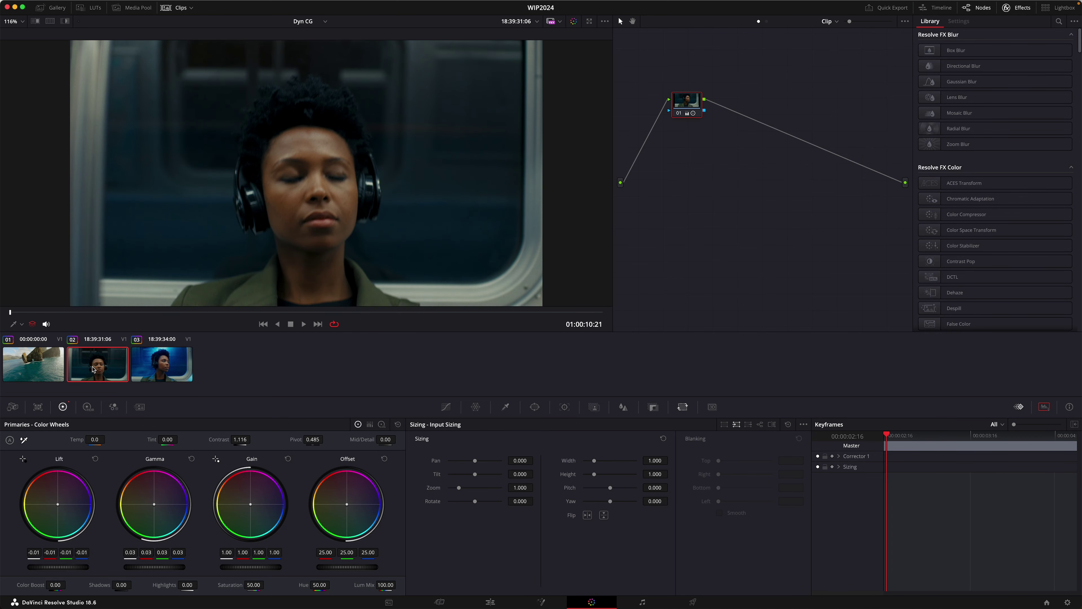
{"action": "left_click", "coordinate": [84, 370]}
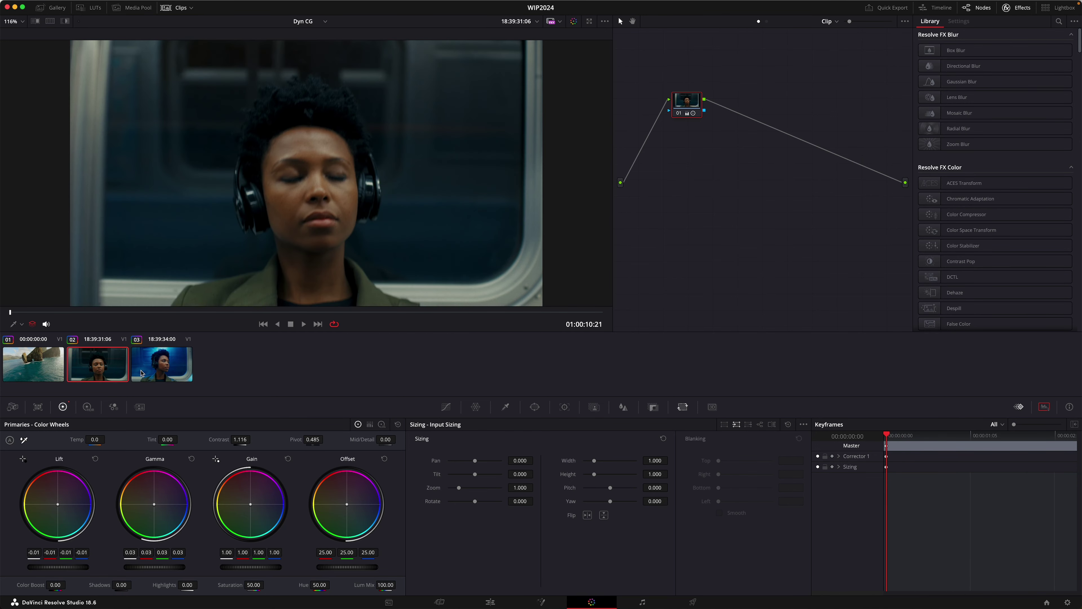
{"action": "left_click", "coordinate": [169, 368]}
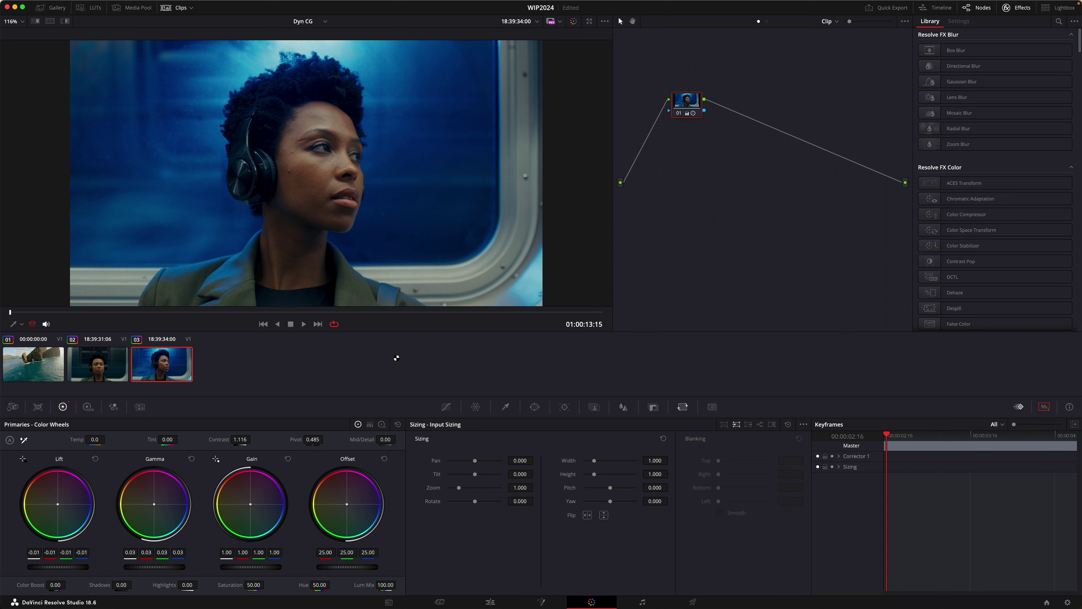
{"action": "key", "text": "alt+s"}
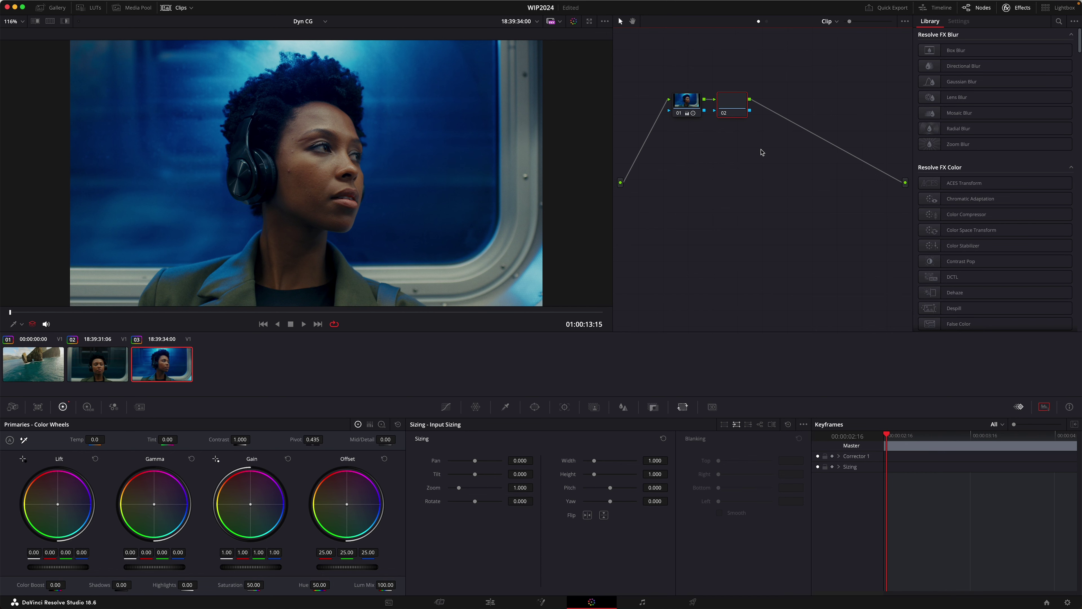
{"action": "key", "text": "alt+s"}
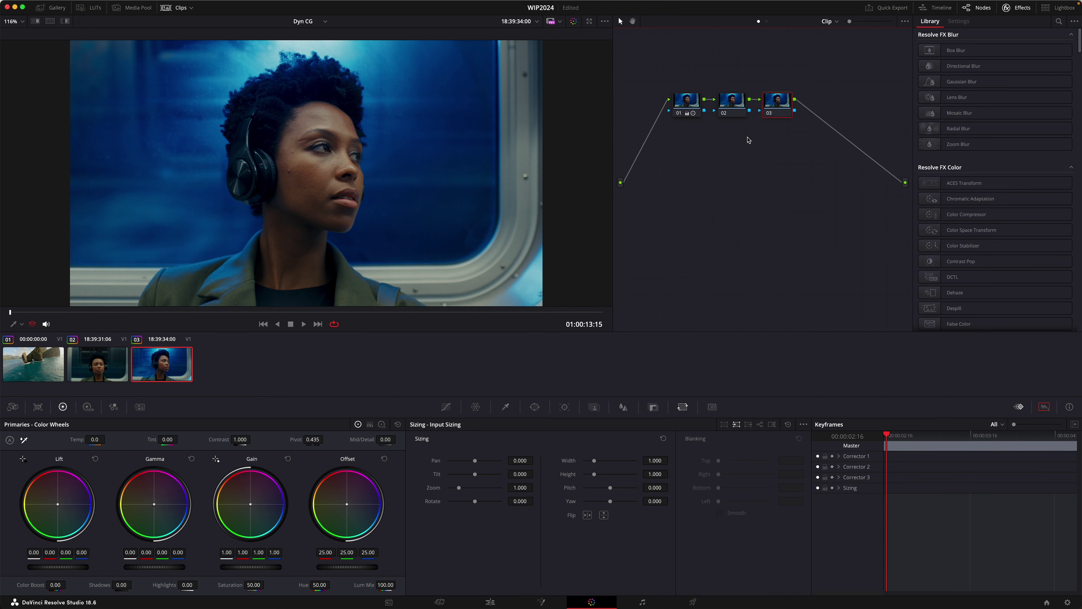
Set Saturation to 0 on node 02 and push the Offset toward blue on node 03
{"action": "left_click", "coordinate": [731, 107]}
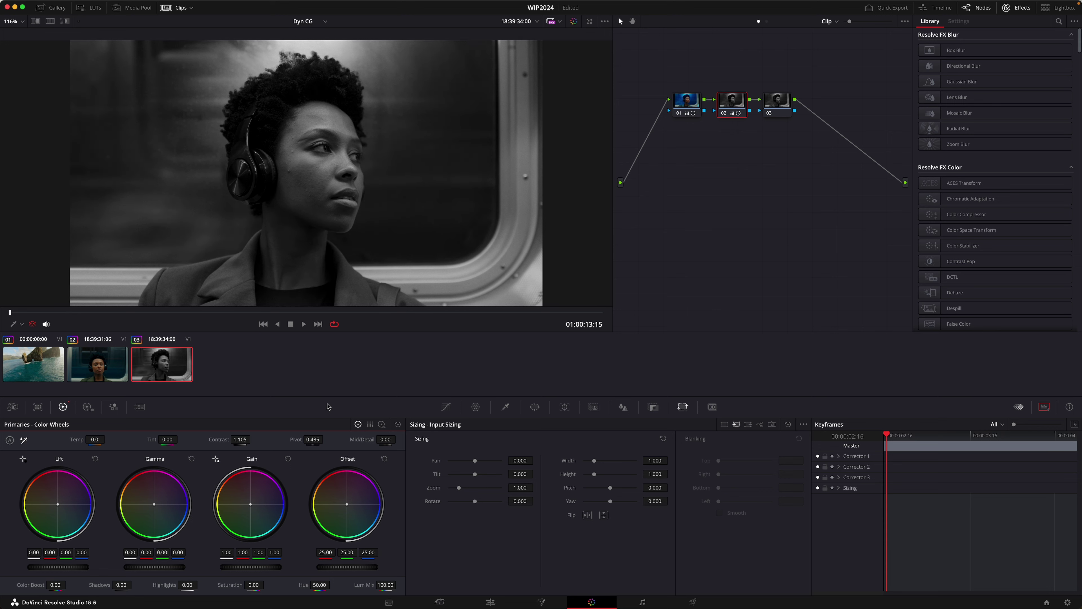
{"action": "left_click", "coordinate": [775, 102]}
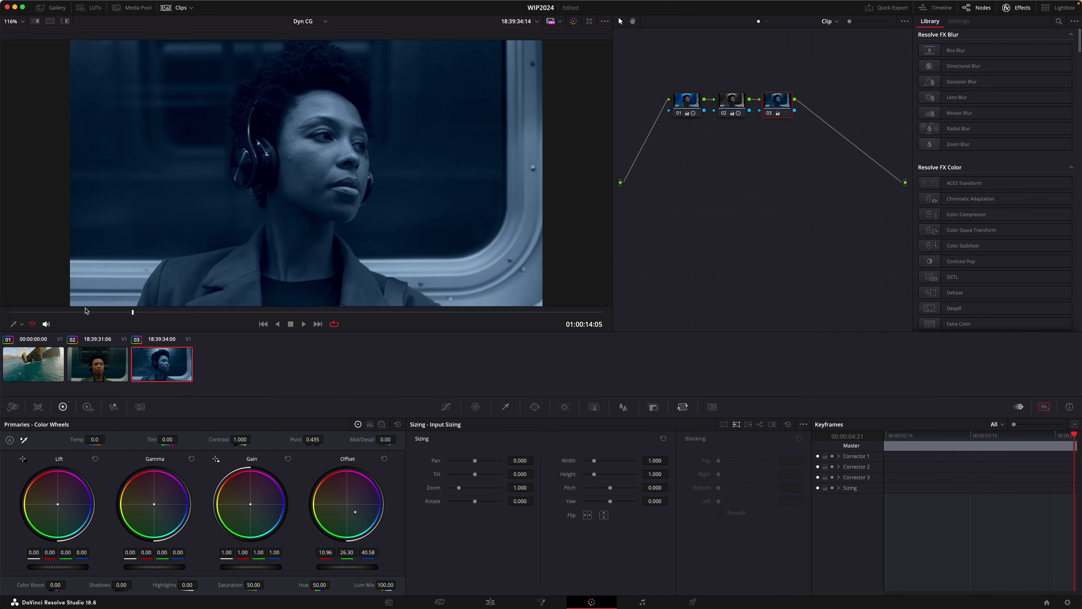
{"action": "left_click", "coordinate": [111, 362]}
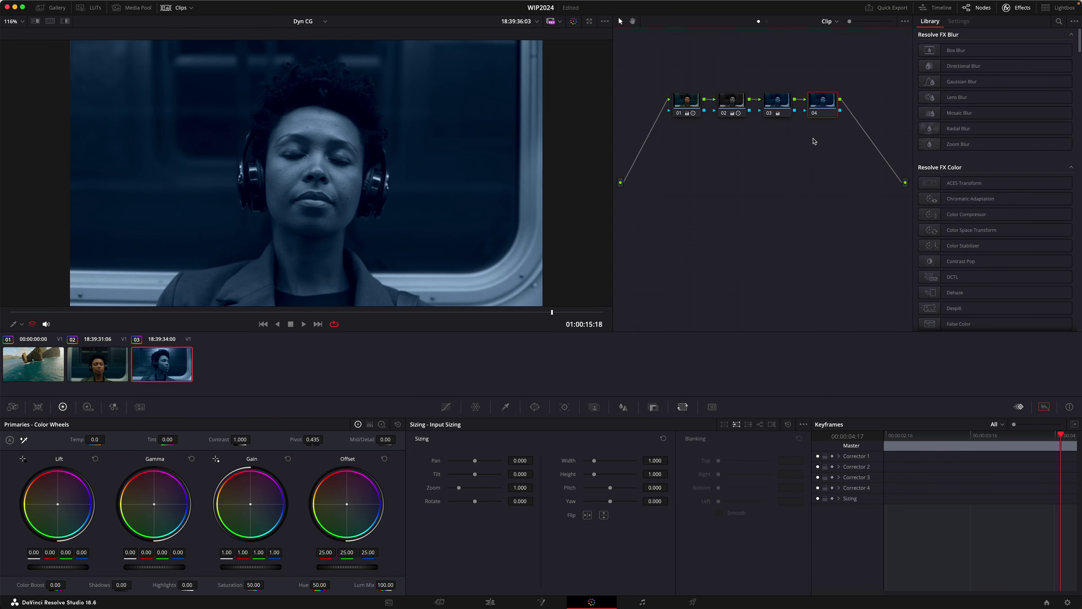
Apply a Glow to node 04: Softlight composite, Shine Threshold 0, Spread 0.789, Gain 0.826
{"action": "left_click", "coordinate": [1059, 21]}
{"action": "type", "text": "glow"}
{"action": "left_click_drag", "start_coordinate": [953, 71], "coordinate": [836, 106]}
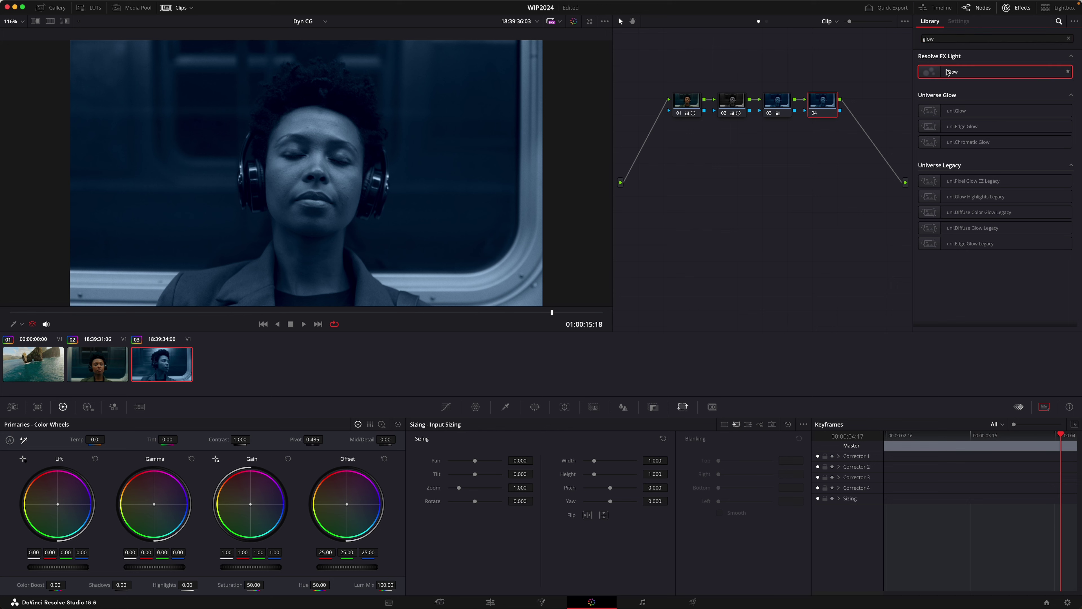
{"action": "left_click_drag", "start_coordinate": [1009, 78], "coordinate": [980, 79]}
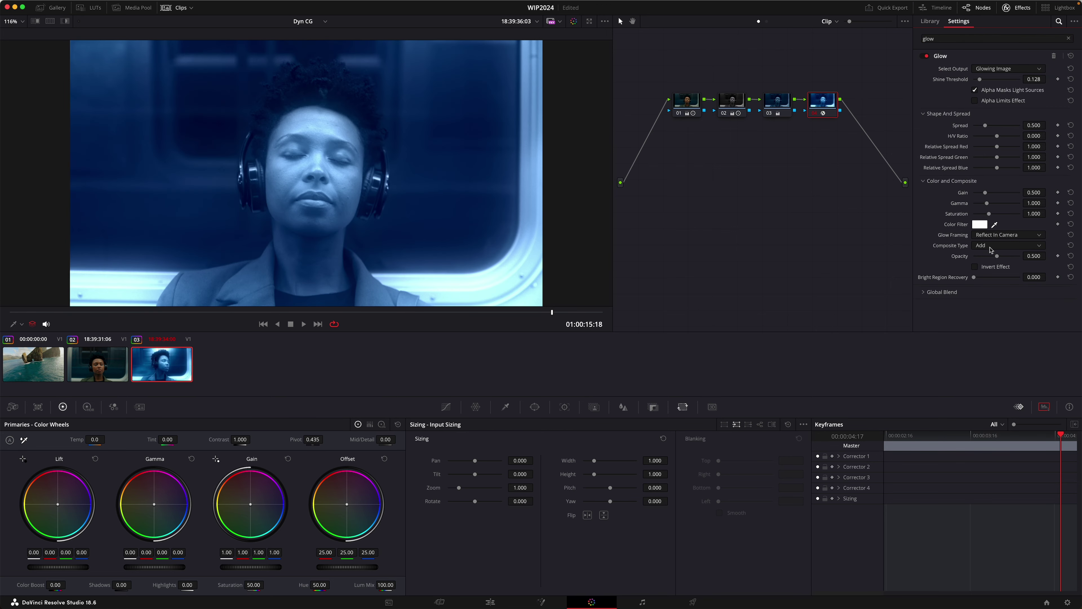
{"action": "left_click", "coordinate": [991, 250]}
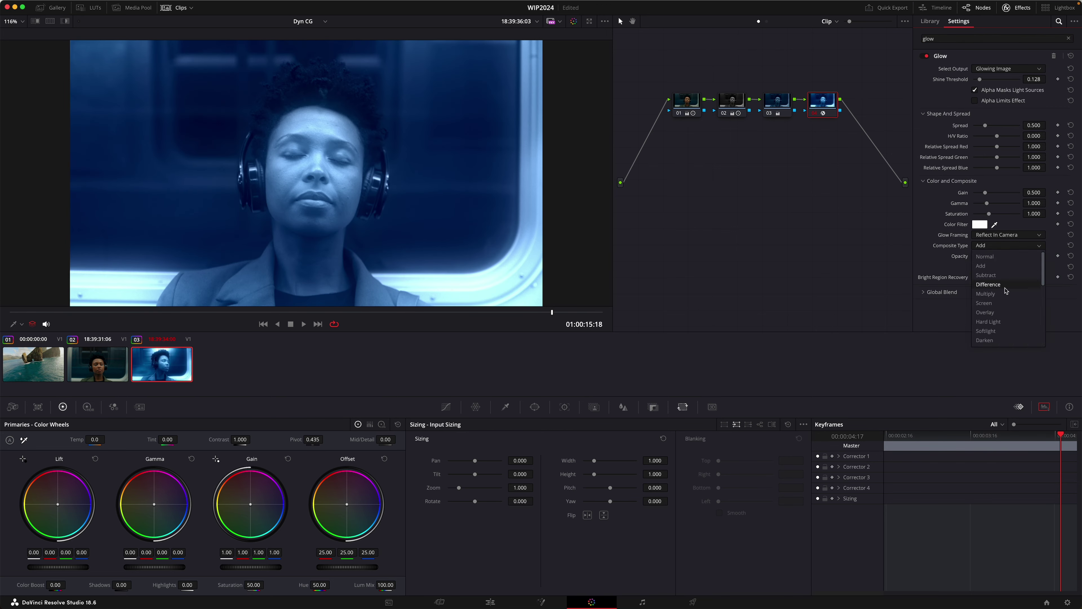
{"action": "left_click", "coordinate": [1003, 331]}
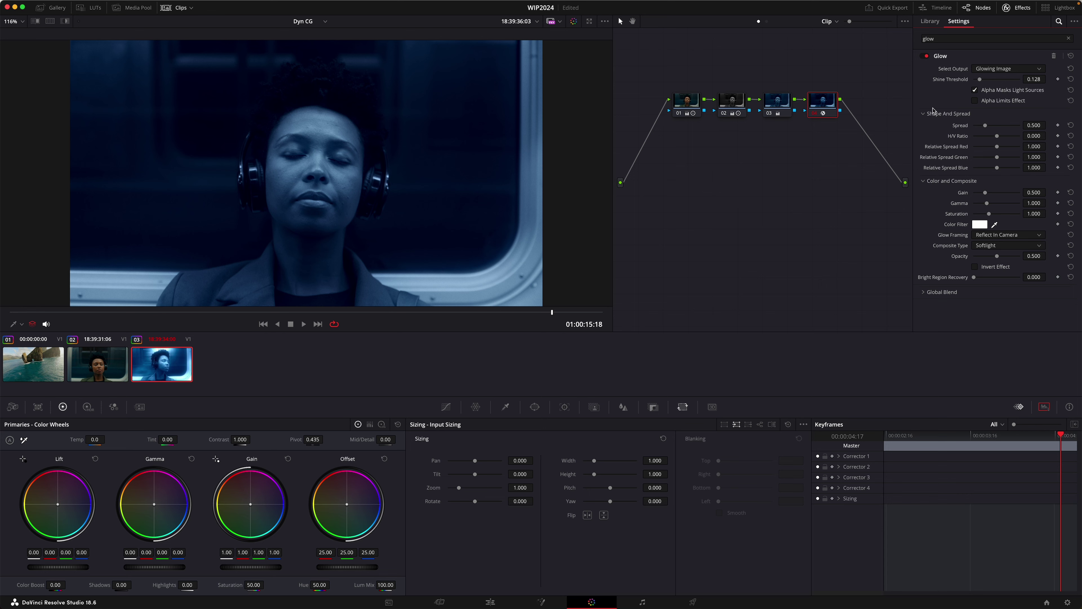
{"action": "left_click_drag", "start_coordinate": [980, 80], "coordinate": [974, 79]}
{"action": "left_click_drag", "start_coordinate": [995, 134], "coordinate": [999, 139]}
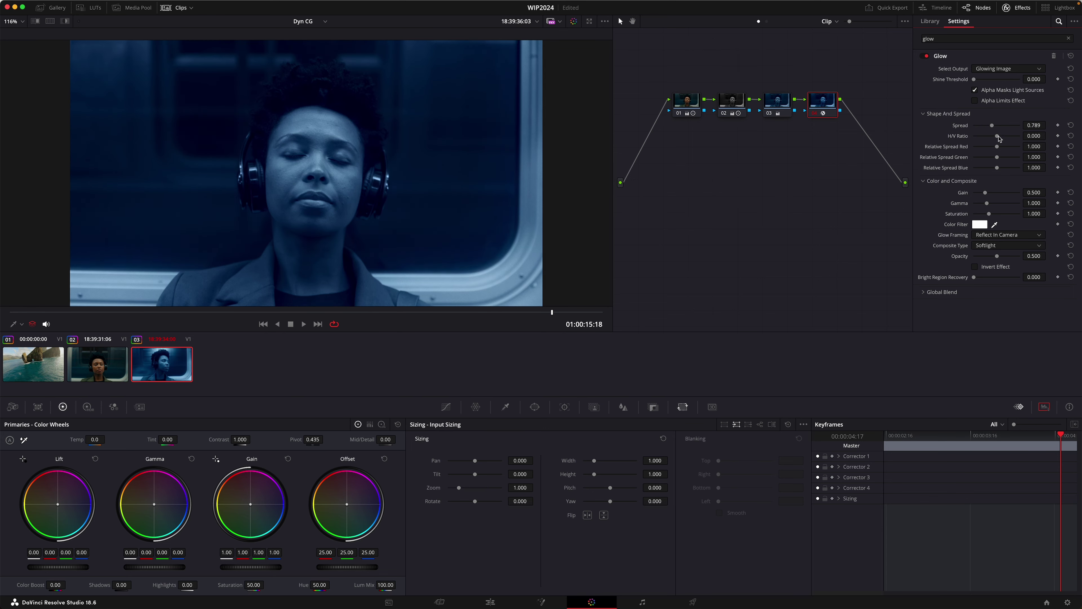
{"action": "left_click_drag", "start_coordinate": [986, 193], "coordinate": [993, 193]}
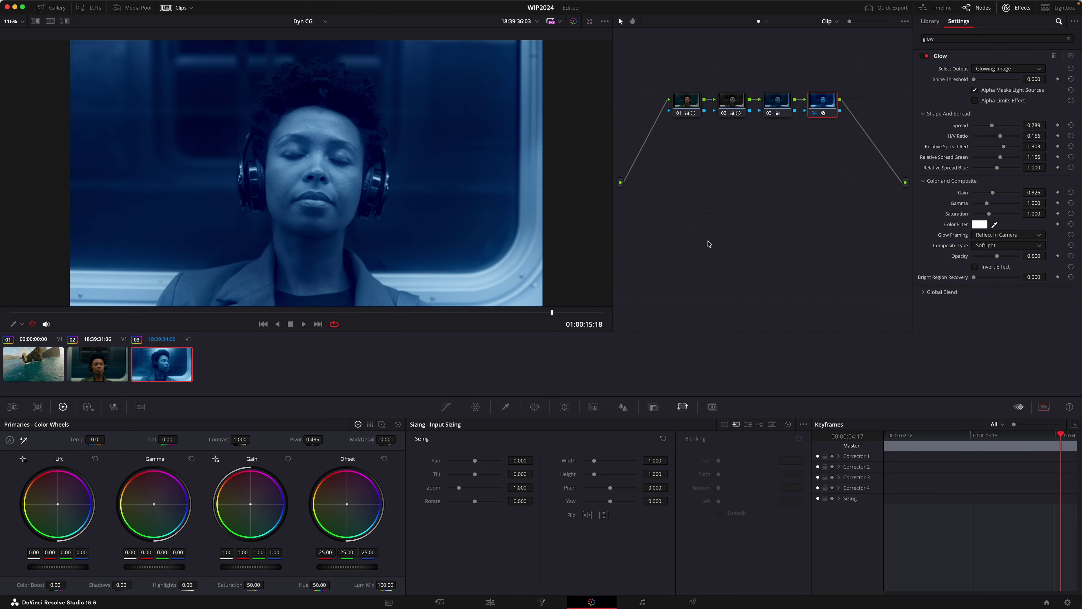
{"action": "key", "text": "shift+4"}
Add a Cross Dissolve at the cut between the two subway clip parts
{"action": "left_click", "coordinate": [779, 427]}
{"action": "key", "text": "space"}
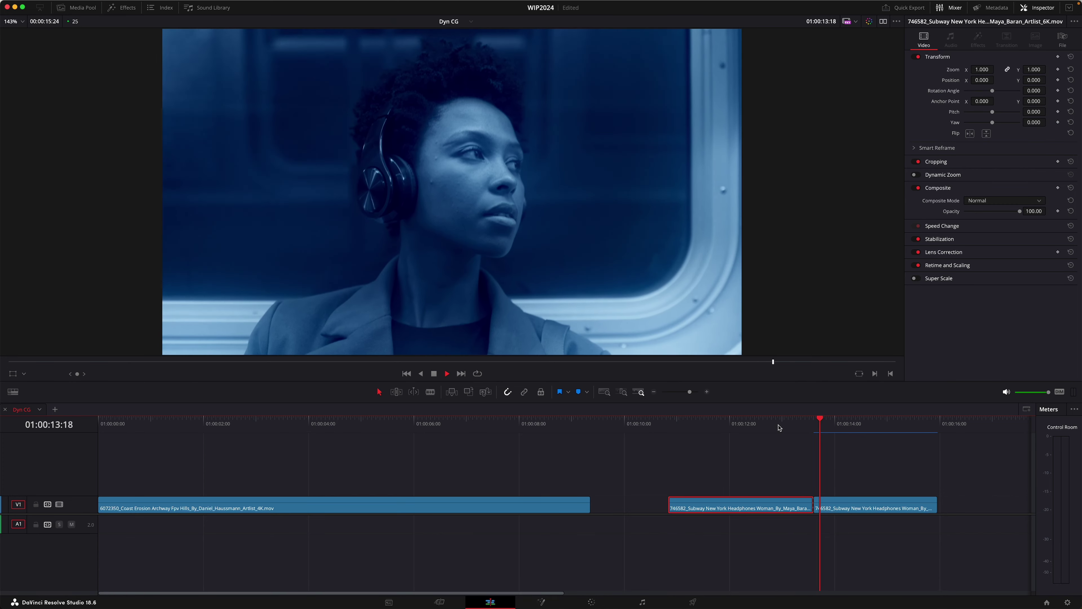
{"action": "left_click", "coordinate": [793, 430]}
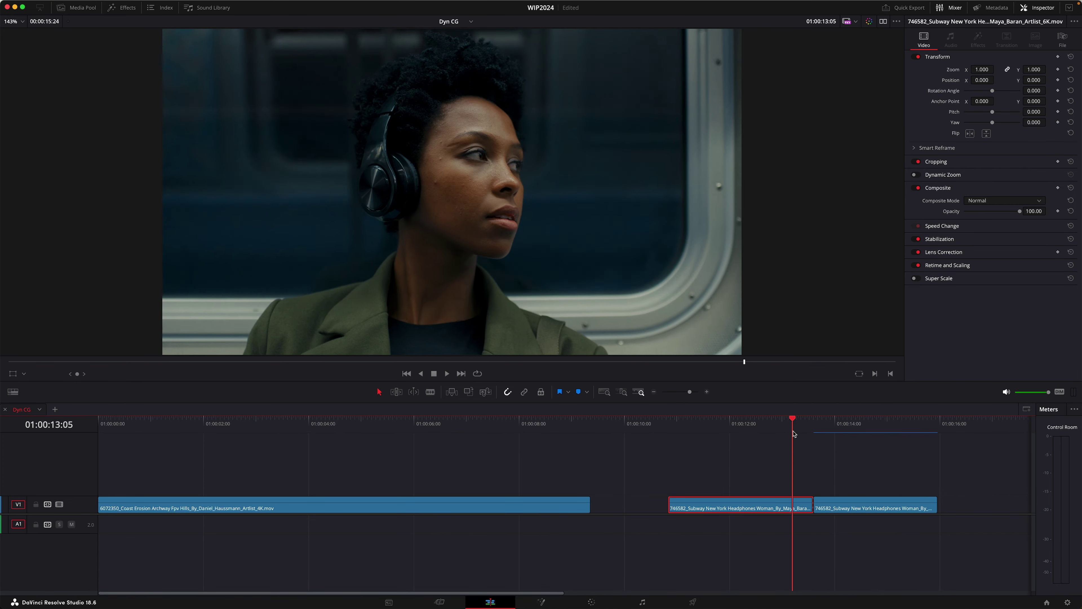
{"action": "left_click_drag", "start_coordinate": [794, 434], "coordinate": [809, 434]}
{"action": "left_click", "coordinate": [813, 500]}
{"action": "key", "text": "super+t"}
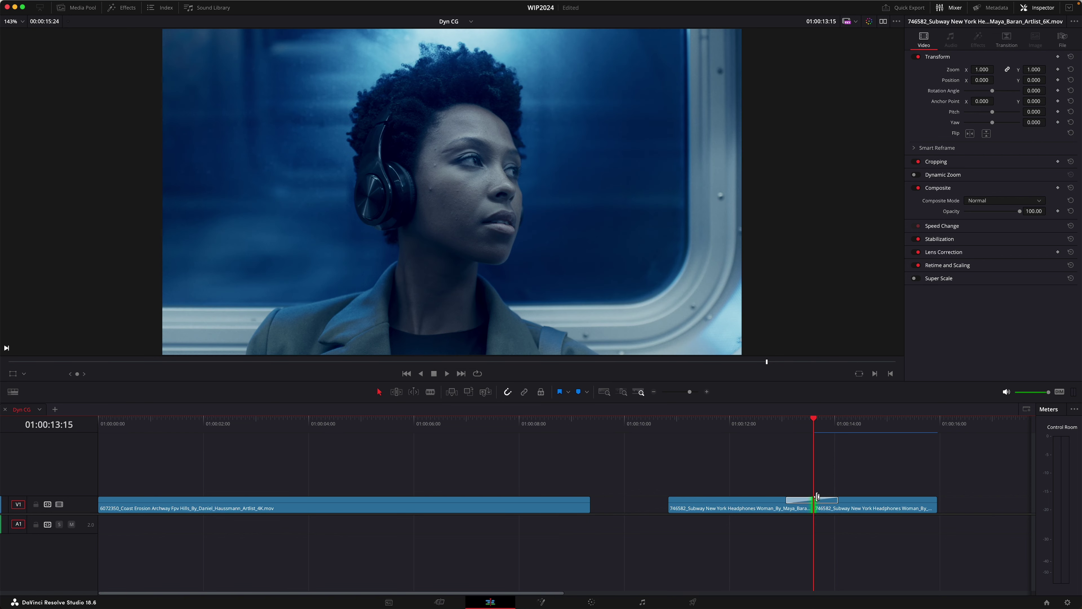
Shorten the subway cross dissolve to 0.4 seconds and replay it
{"action": "left_click", "coordinate": [769, 428]}
{"action": "key", "text": "space"}
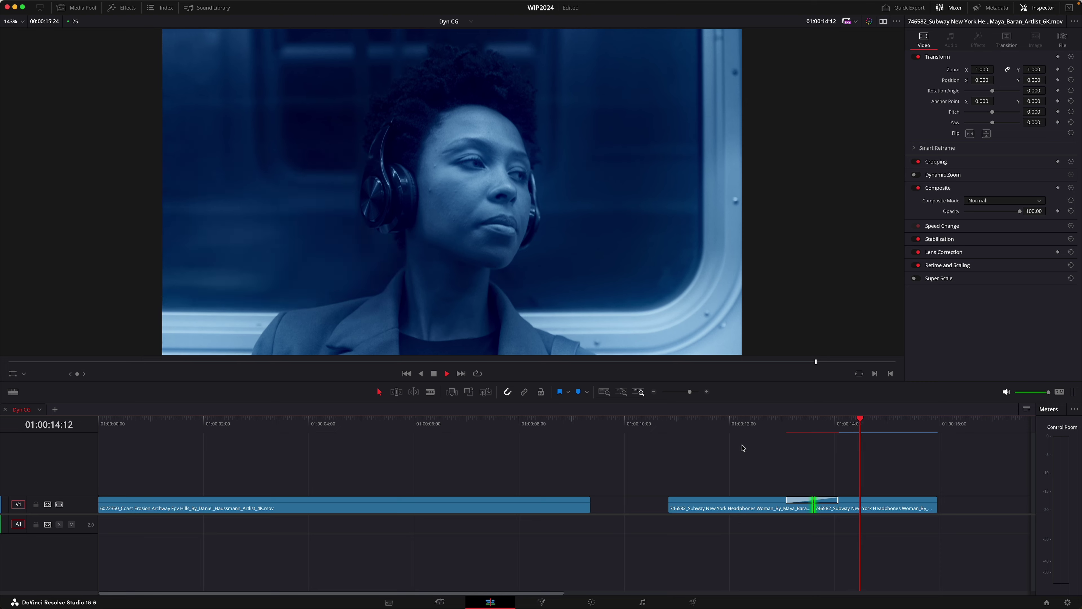
{"action": "left_click_drag", "start_coordinate": [768, 428], "coordinate": [803, 427]}
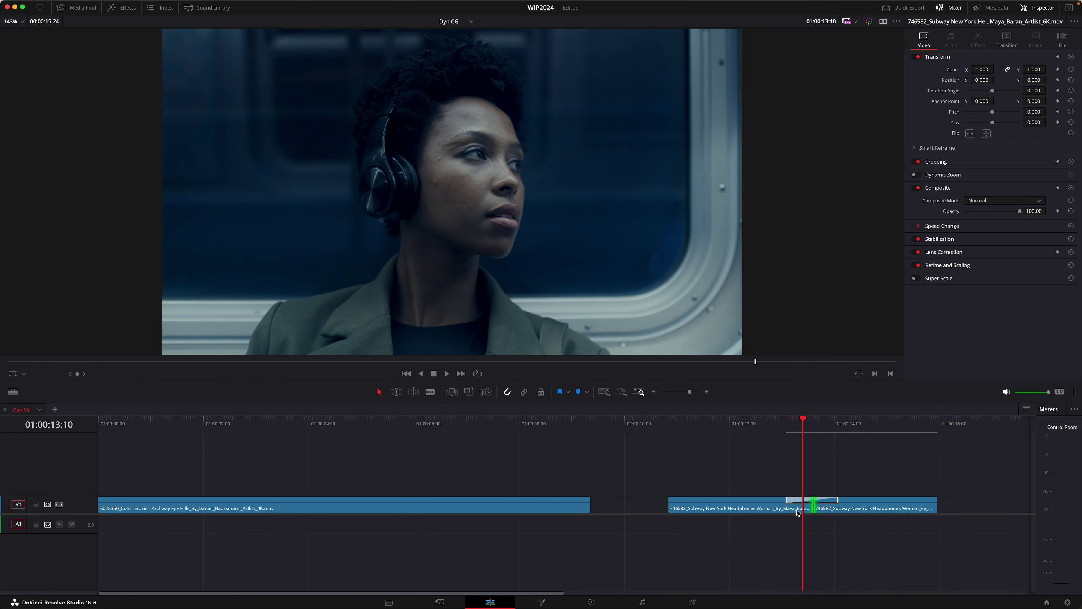
{"action": "left_click_drag", "start_coordinate": [789, 502], "coordinate": [804, 501]}
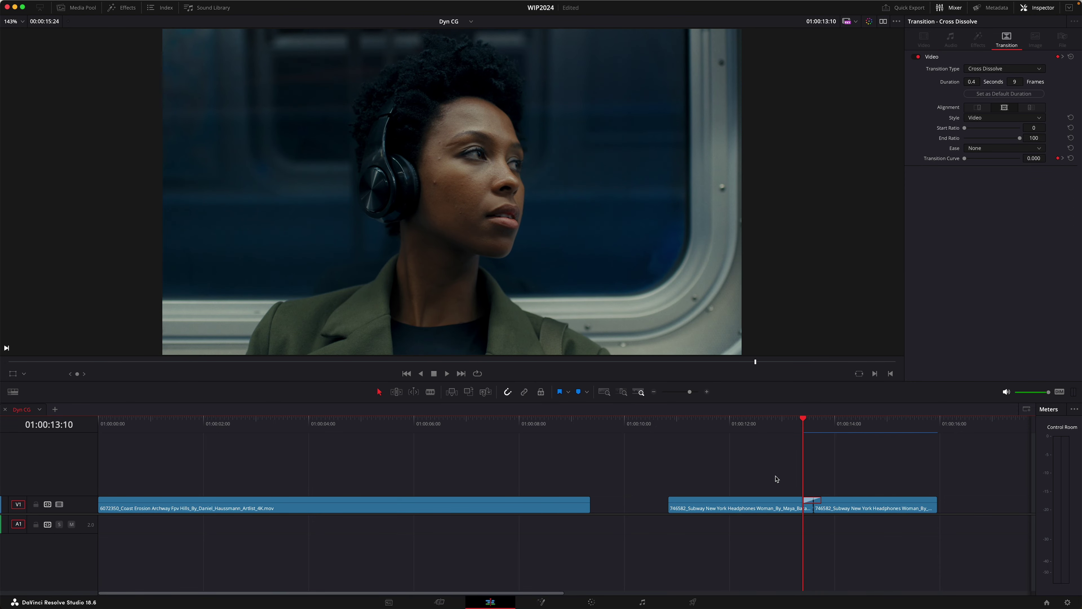
{"action": "key", "text": "space"}
{"action": "key", "text": "space"}
{"action": "left_click", "coordinate": [763, 424]}
{"action": "key", "text": "space"}
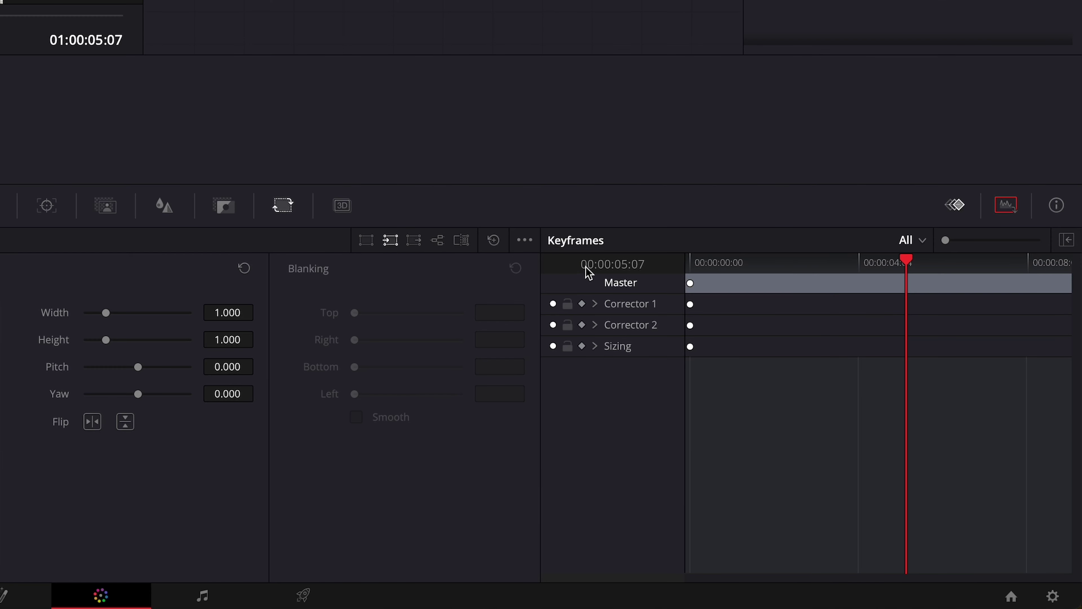
Expand Corrector 2's keyframe tracks and scroll down to show the Defocus through Sizing rows
{"action": "mouse_move", "coordinate": [788, 284]}
{"action": "left_mouse_down"}
{"action": "mouse_move", "coordinate": [924, 292]}
{"action": "mouse_move", "coordinate": [815, 294]}
{"action": "left_mouse_up"}
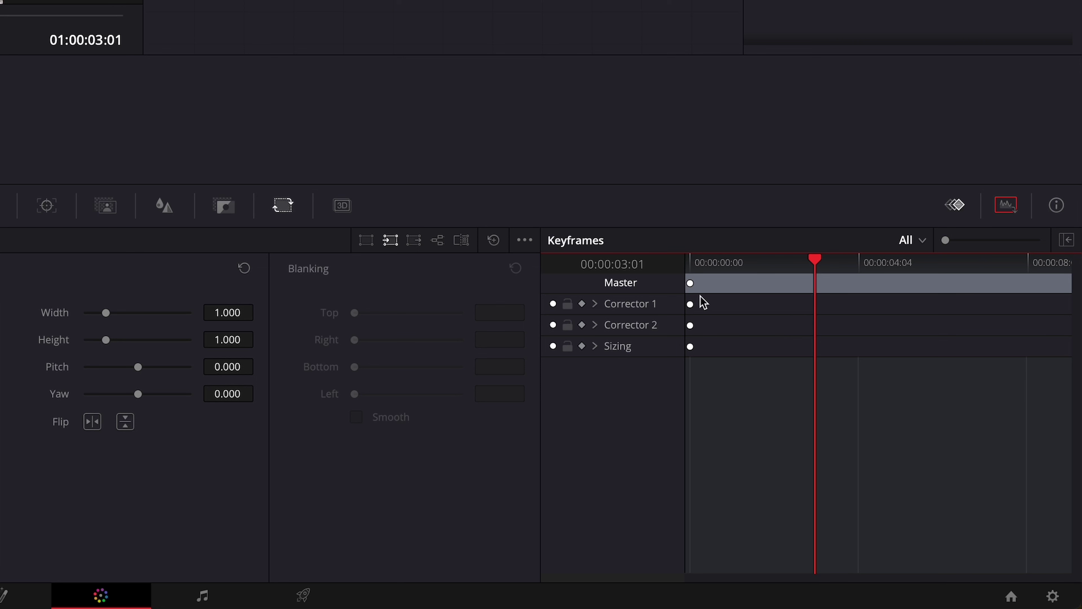
{"action": "left_click", "coordinate": [595, 326]}
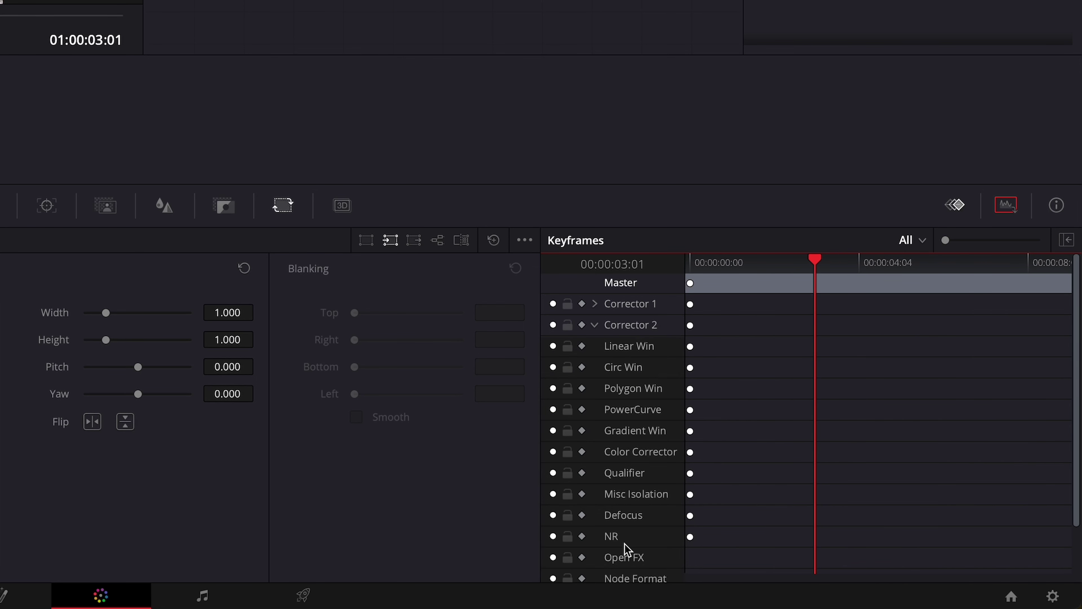
{"action": "scroll", "coordinate": [642, 504], "scroll_direction": "down", "scroll_amount": 3}
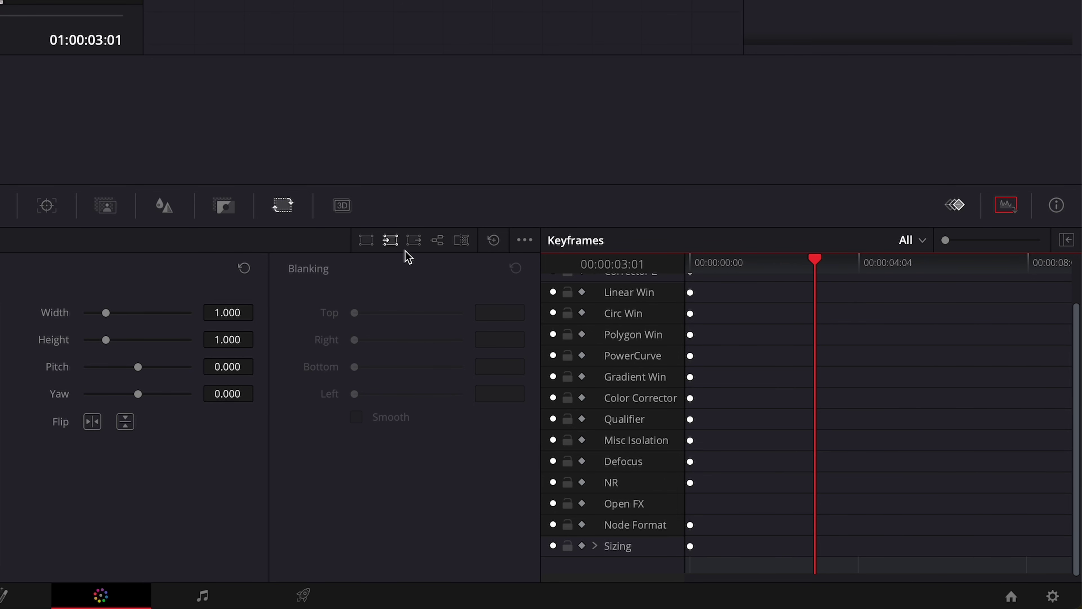
In node 02's Key palette, add dynamic keyframes at 05:23 and 05:08, setting Key Output Gain to 0
{"action": "left_click", "coordinate": [219, 208]}
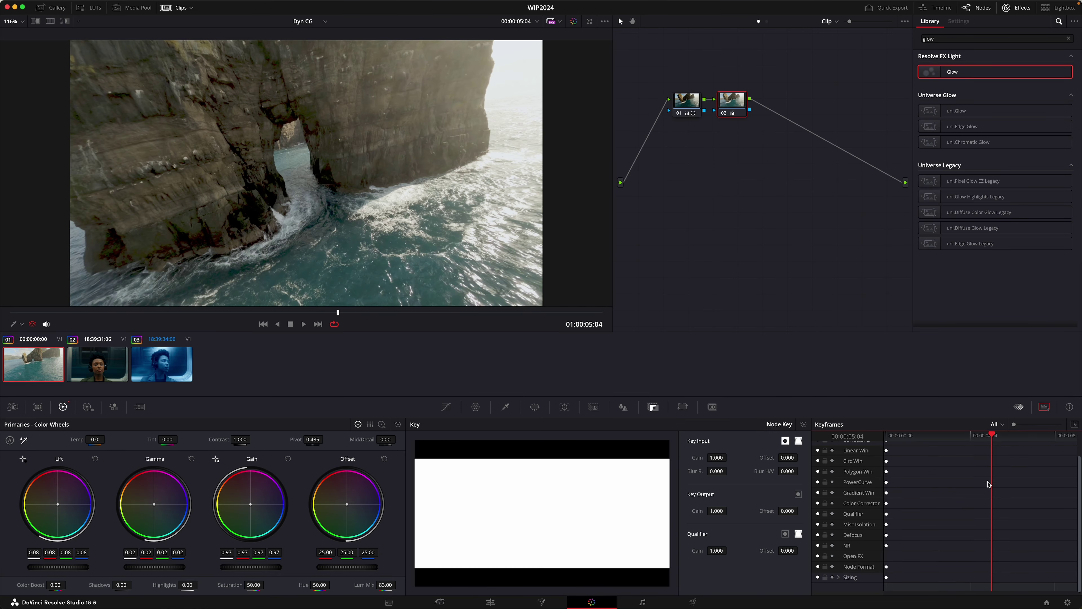
{"action": "left_click_drag", "start_coordinate": [993, 437], "coordinate": [1001, 439]}
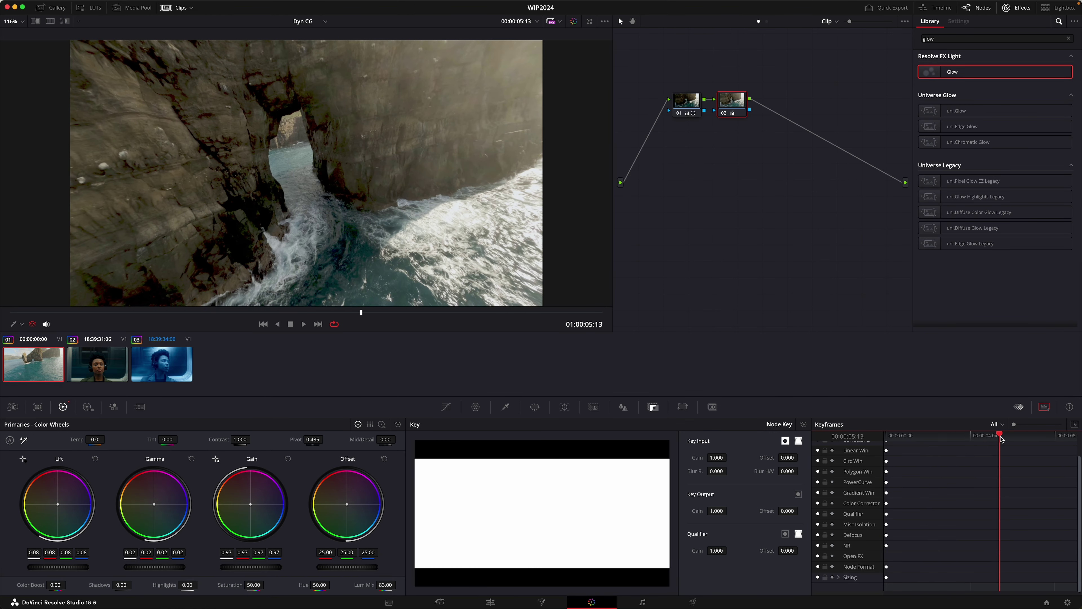
{"action": "left_click", "coordinate": [1008, 437]}
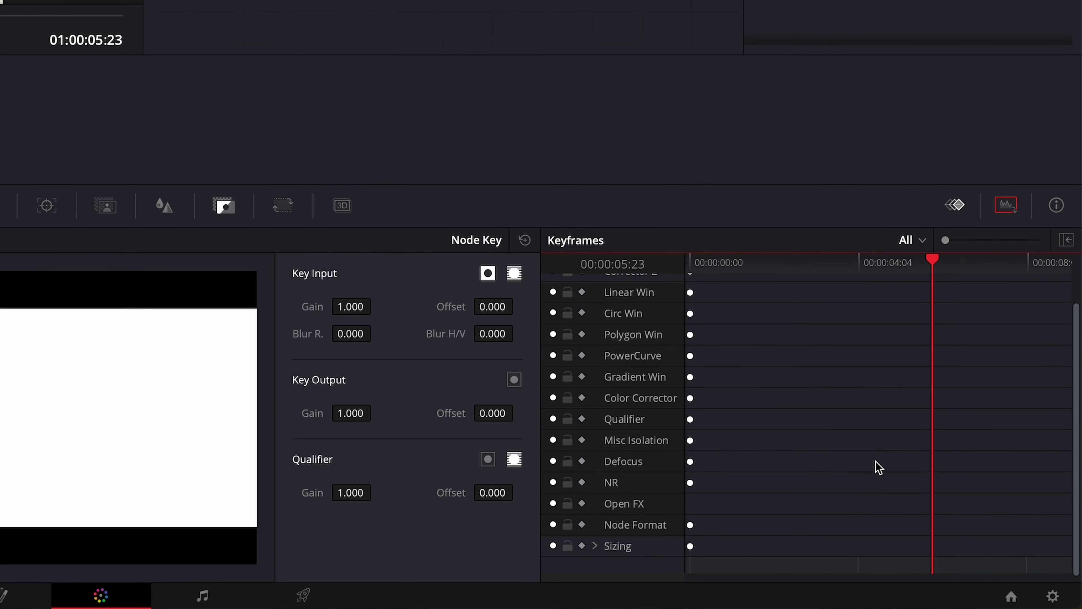
{"action": "right_click", "coordinate": [935, 466]}
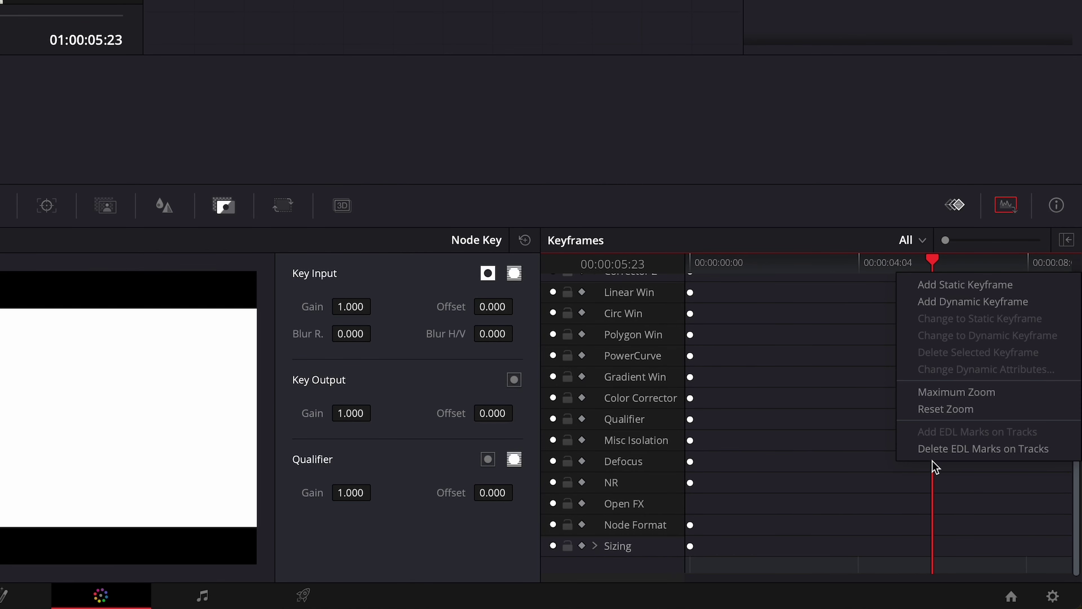
{"action": "left_click", "coordinate": [970, 308]}
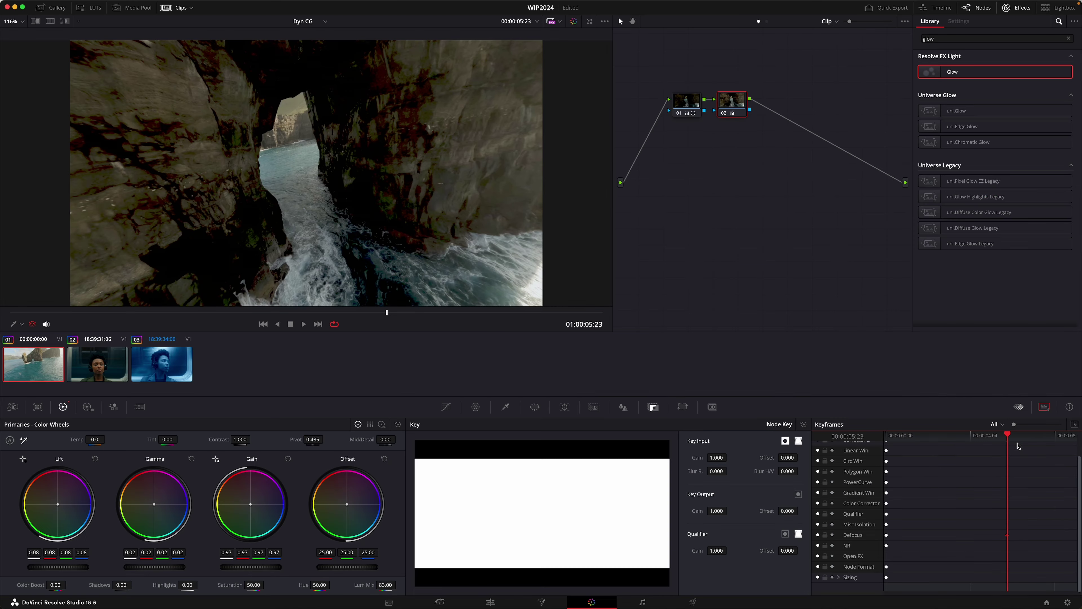
{"action": "left_click_drag", "start_coordinate": [990, 439], "coordinate": [996, 438]}
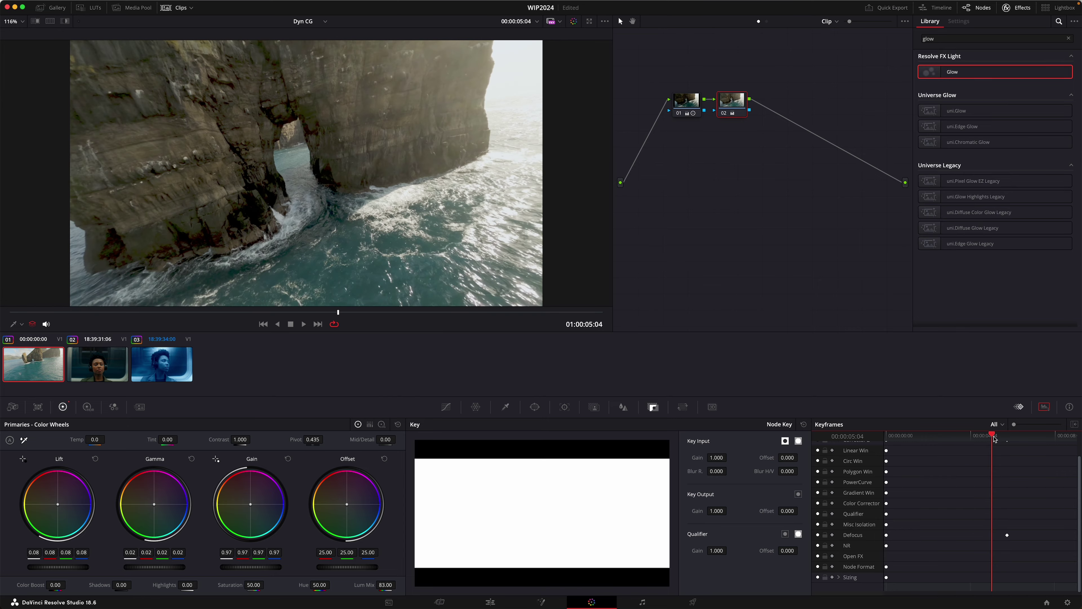
{"action": "right_click", "coordinate": [996, 535]}
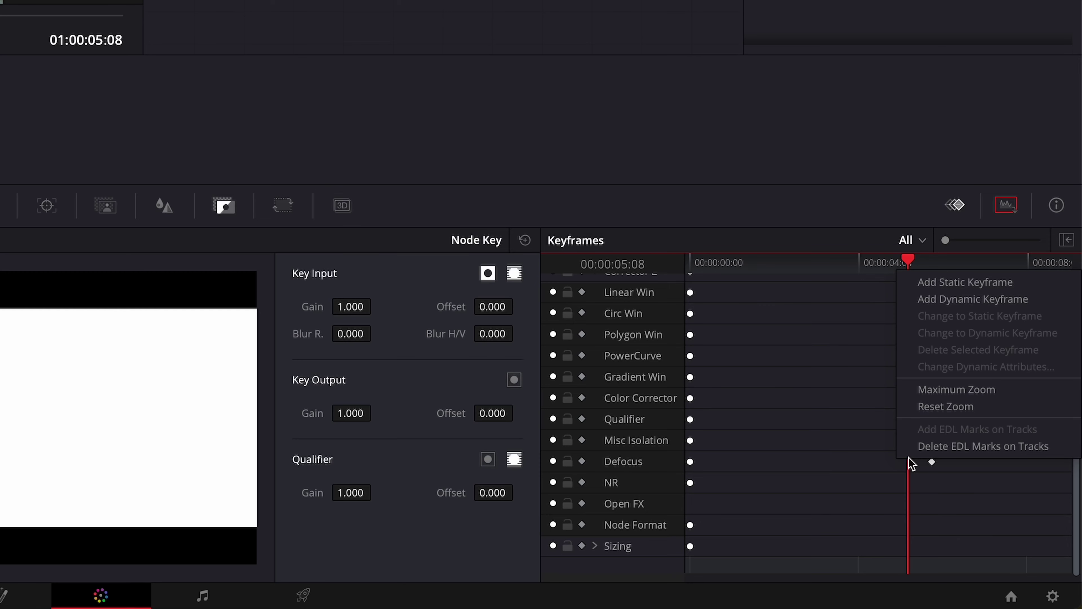
{"action": "left_click", "coordinate": [974, 299]}
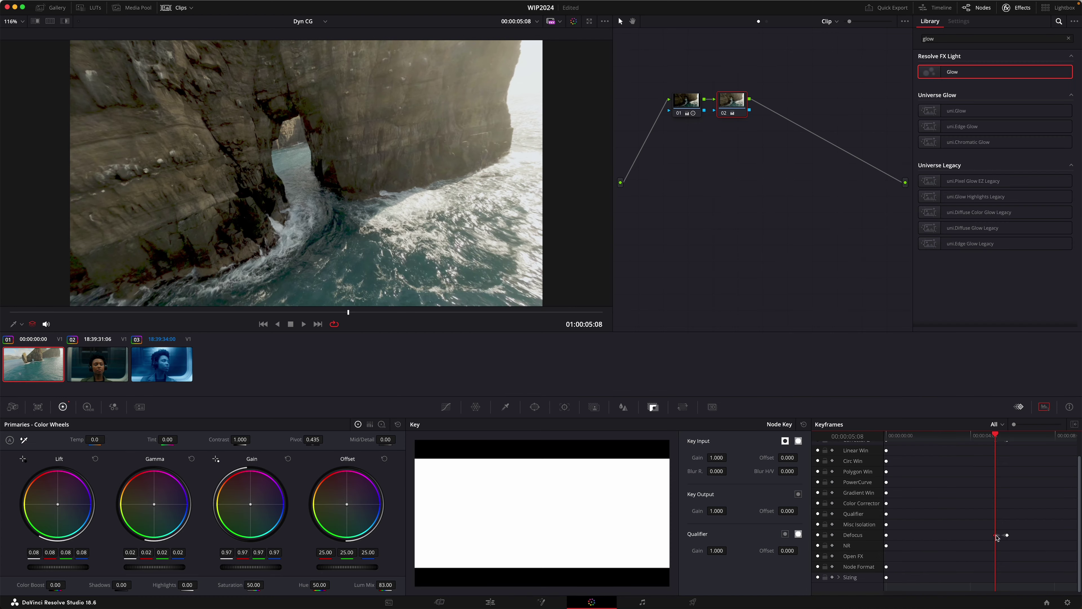
{"action": "left_click_drag", "start_coordinate": [727, 517], "coordinate": [729, 511]}
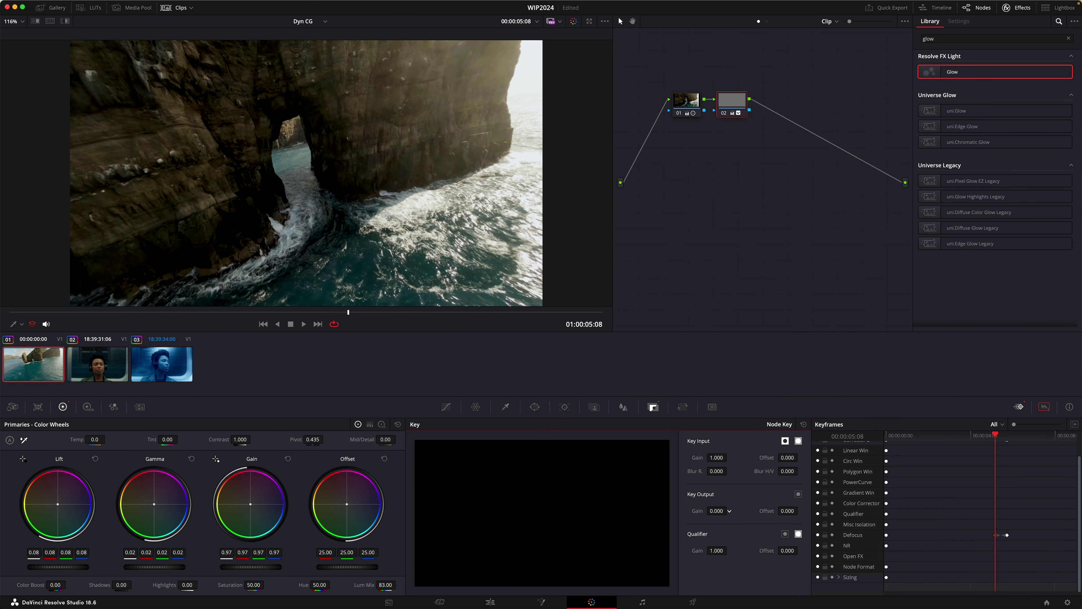
Preview the fade, add dynamic keyframes at 06:19 and 07:05, and set Key Output Gain to 0.2 at 07:05
{"action": "key", "text": "space"}
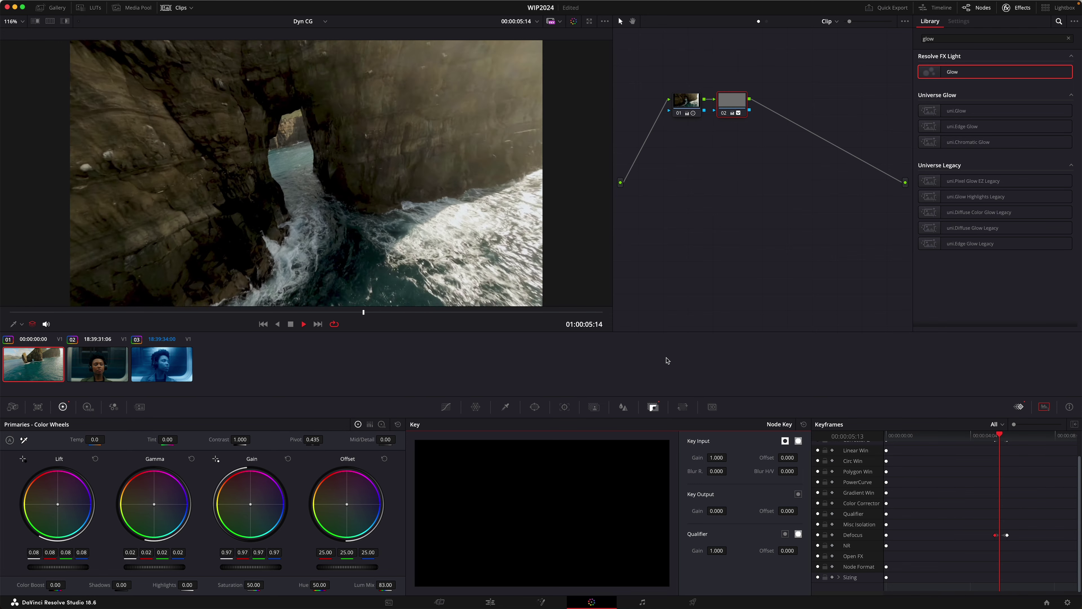
{"action": "left_click", "coordinate": [1002, 439]}
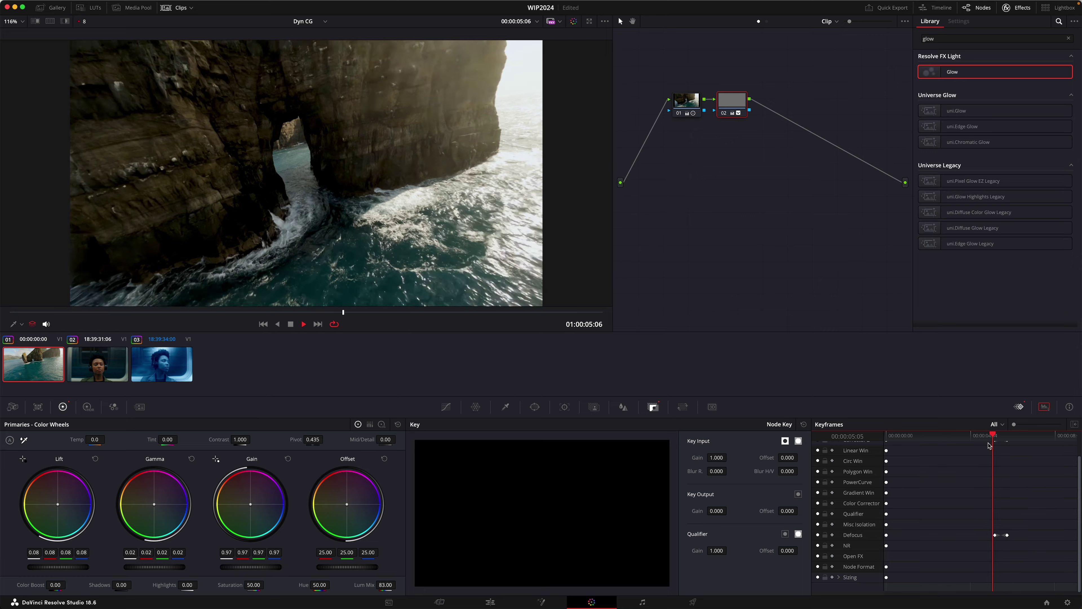
{"action": "left_click", "coordinate": [1031, 438]}
{"action": "left_click_drag", "start_coordinate": [1032, 439], "coordinate": [1027, 440]}
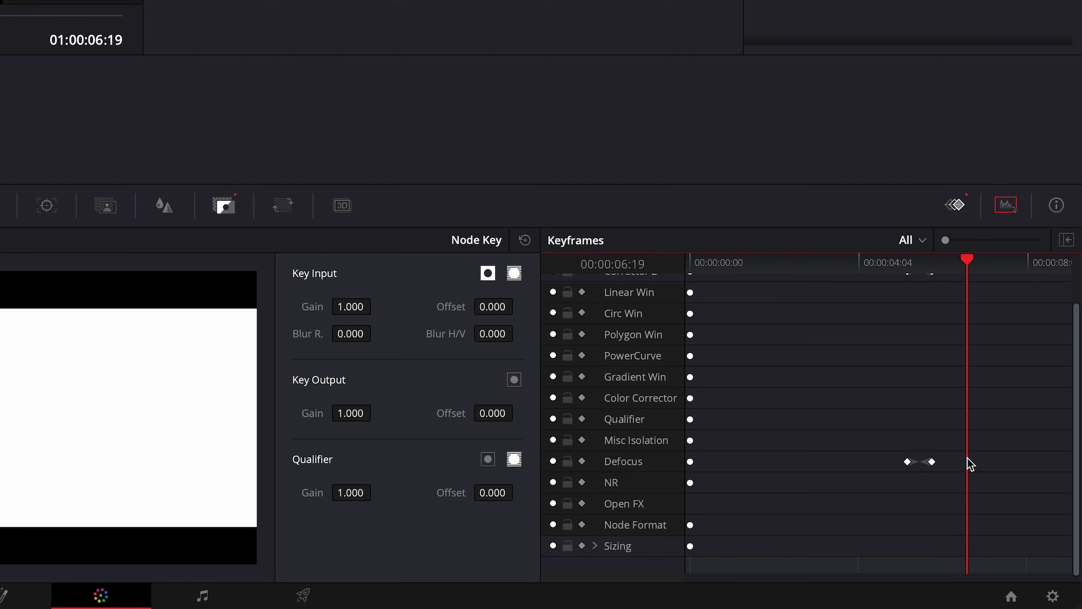
{"action": "right_click", "coordinate": [968, 463]}
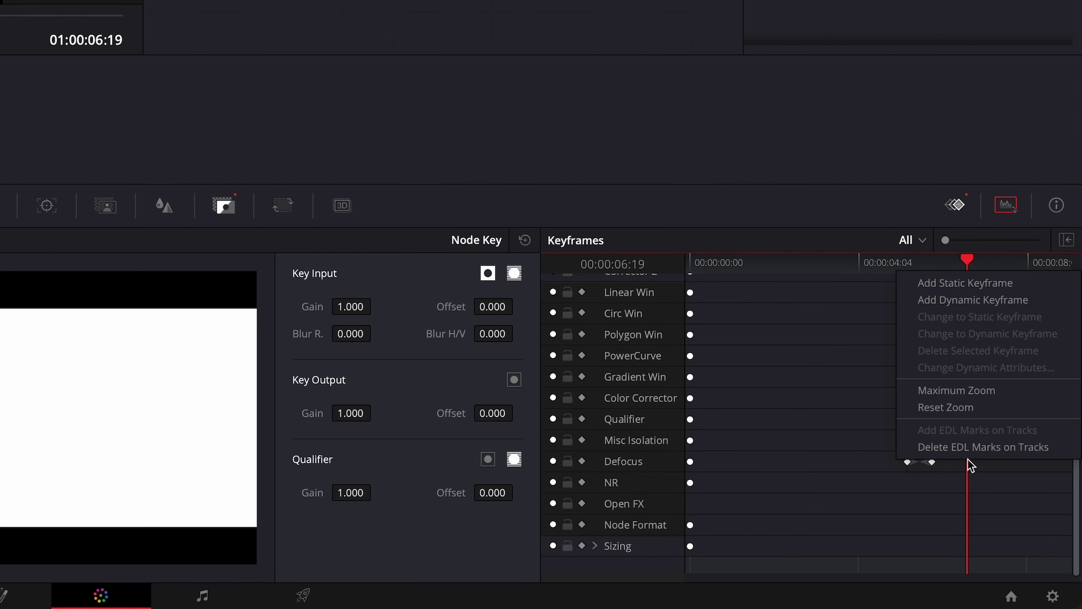
{"action": "left_click", "coordinate": [993, 304]}
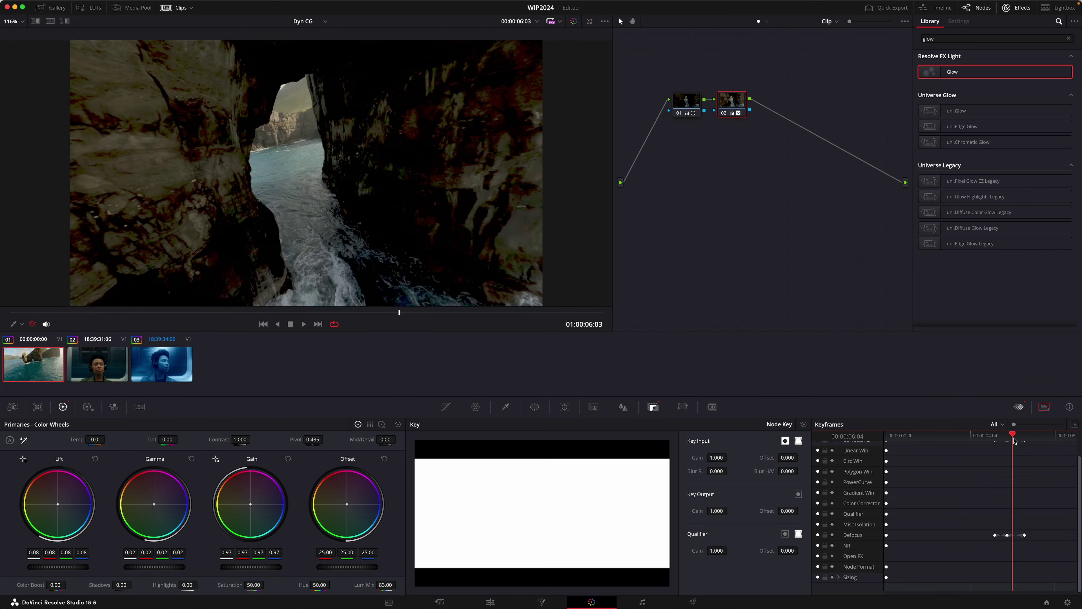
{"action": "left_click_drag", "start_coordinate": [1015, 440], "coordinate": [1034, 443]}
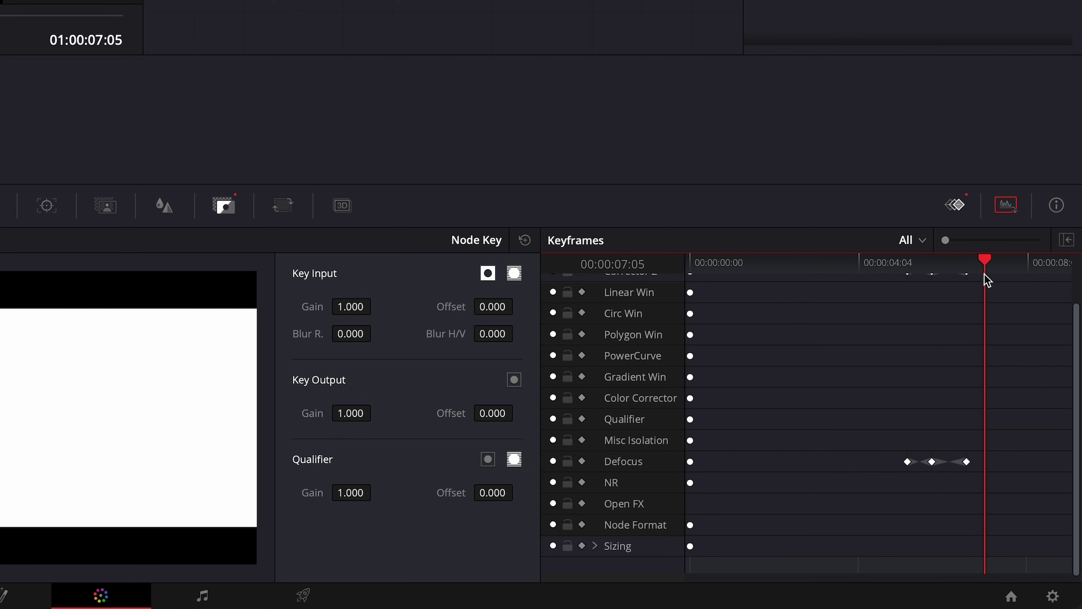
{"action": "right_click", "coordinate": [1034, 536]}
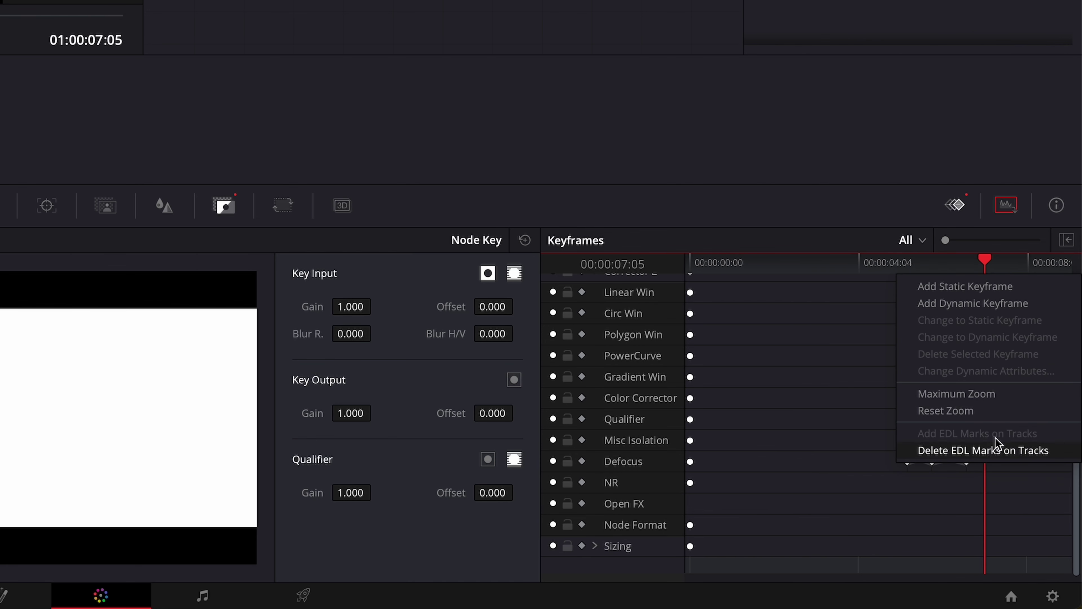
{"action": "left_click", "coordinate": [992, 309]}
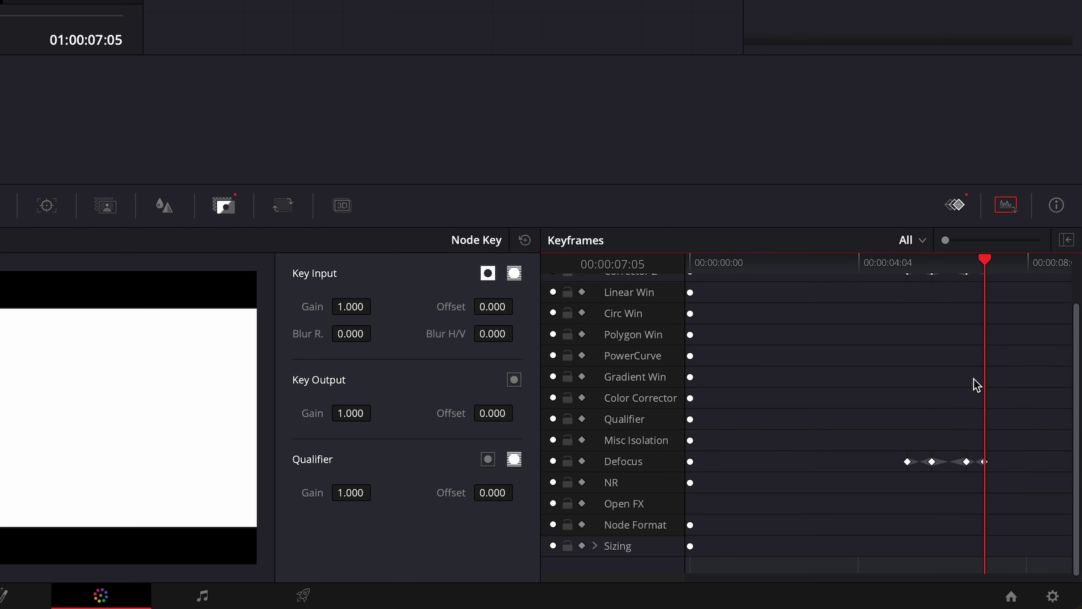
{"action": "left_click", "coordinate": [984, 461]}
{"action": "left_click_drag", "start_coordinate": [359, 413], "coordinate": [360, 412]}
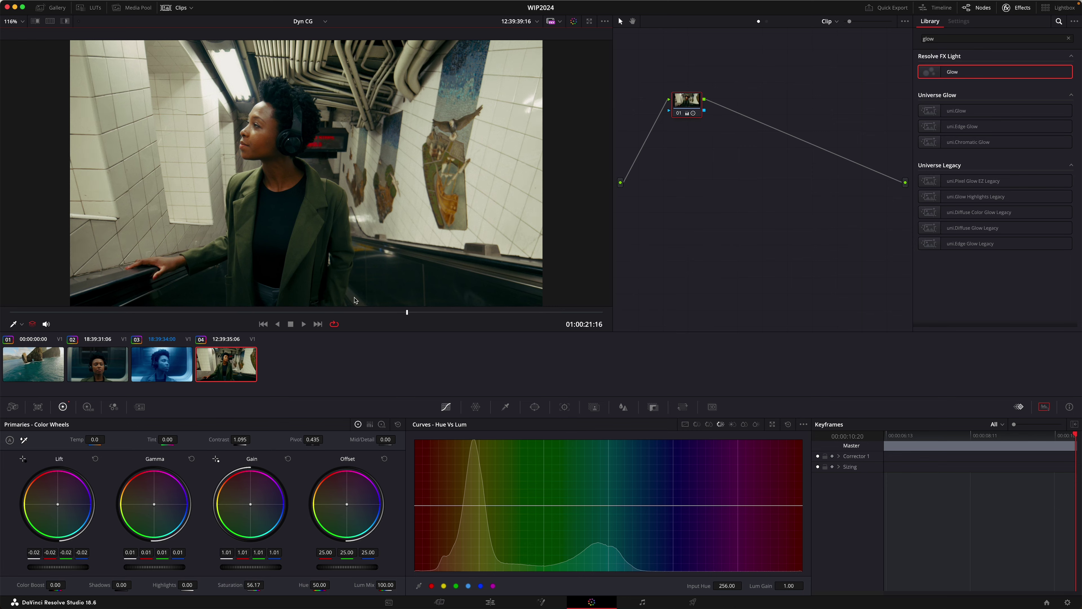
Add a serial node to the escalator clip with dynamic keyframes at 08:07 and a later frame
{"action": "key", "text": "alt+s"}
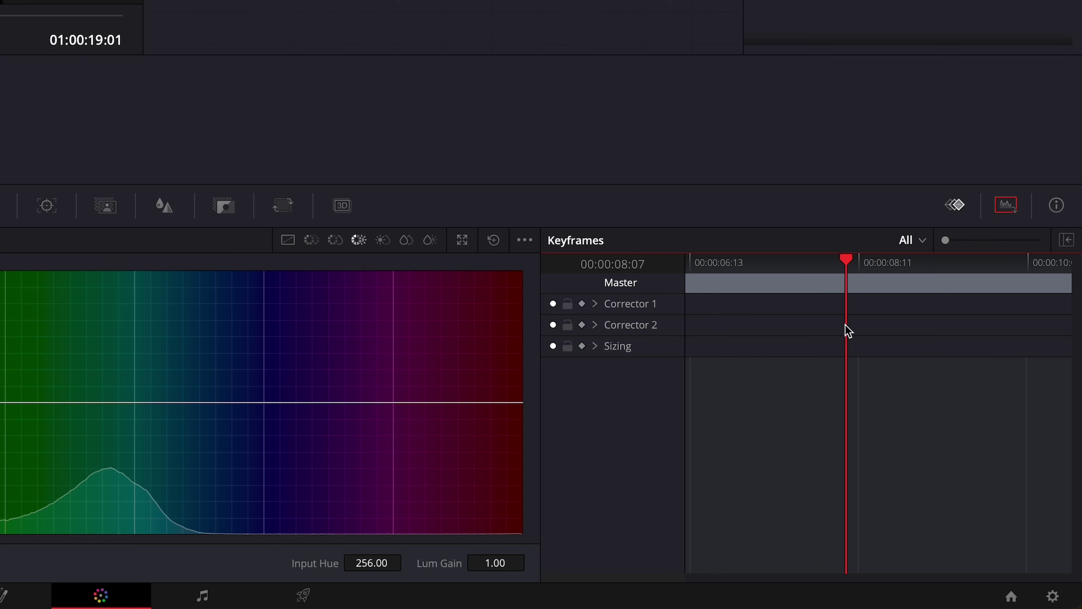
{"action": "right_click", "coordinate": [963, 468]}
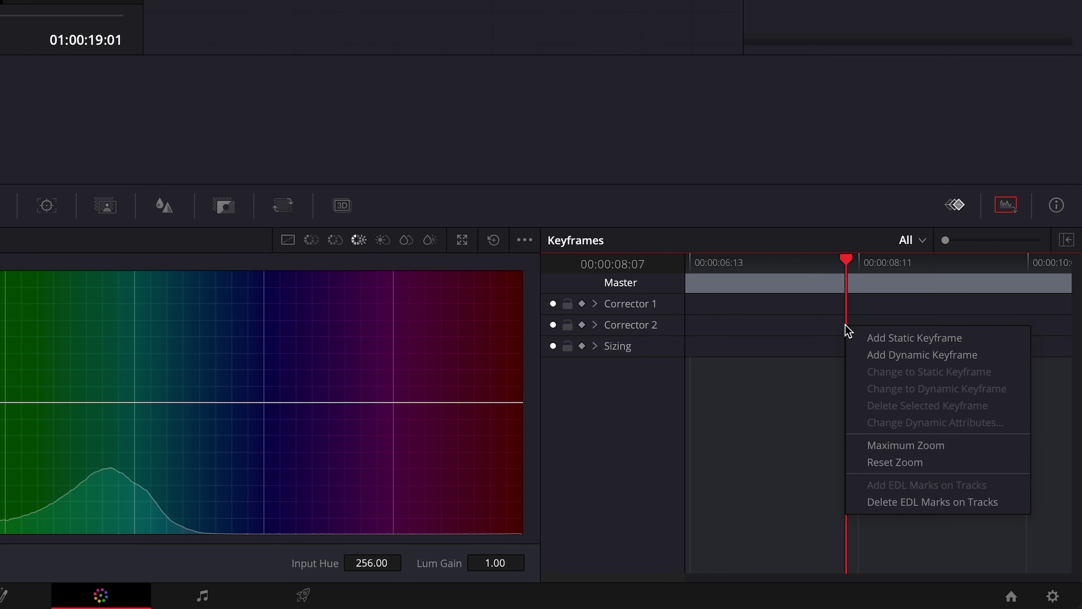
{"action": "left_click", "coordinate": [889, 355]}
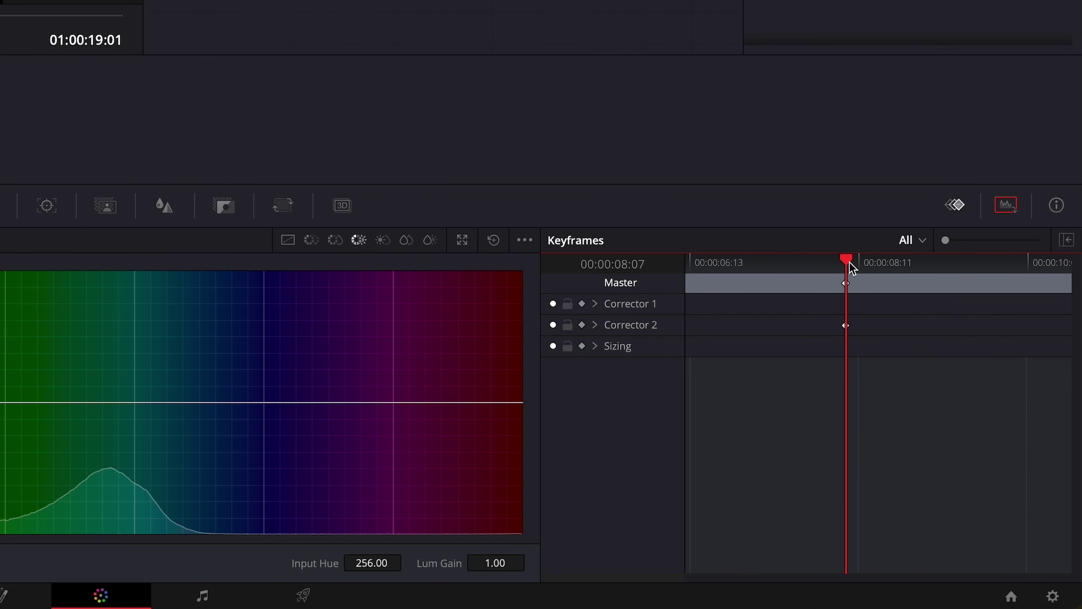
{"action": "left_click_drag", "start_coordinate": [851, 267], "coordinate": [875, 265]}
{"action": "right_click", "coordinate": [893, 327]}
{"action": "left_click", "coordinate": [923, 355]}
Add further Corrector 2 dynamic keyframes along the escalator clip, ending at 10:02
{"action": "left_click", "coordinate": [914, 331]}
{"action": "right_click", "coordinate": [914, 331]}
{"action": "left_click", "coordinate": [929, 352]}
{"action": "right_click", "coordinate": [969, 328]}
{"action": "left_click", "coordinate": [980, 352]}
{"action": "left_click_drag", "start_coordinate": [964, 261], "coordinate": [1006, 261]}
{"action": "right_click", "coordinate": [1008, 331]}
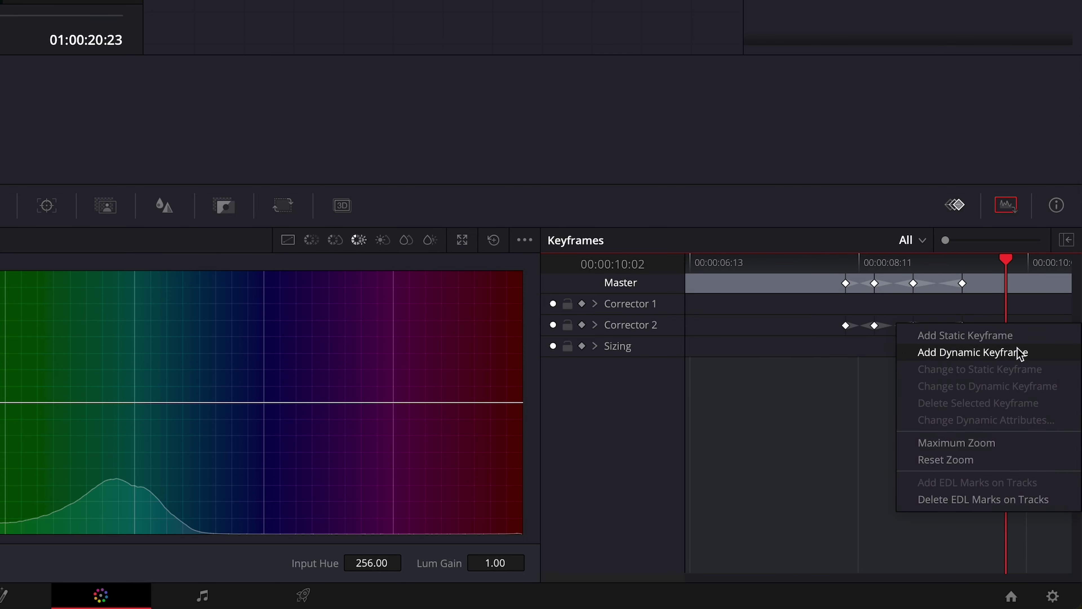
{"action": "left_click", "coordinate": [1017, 352]}
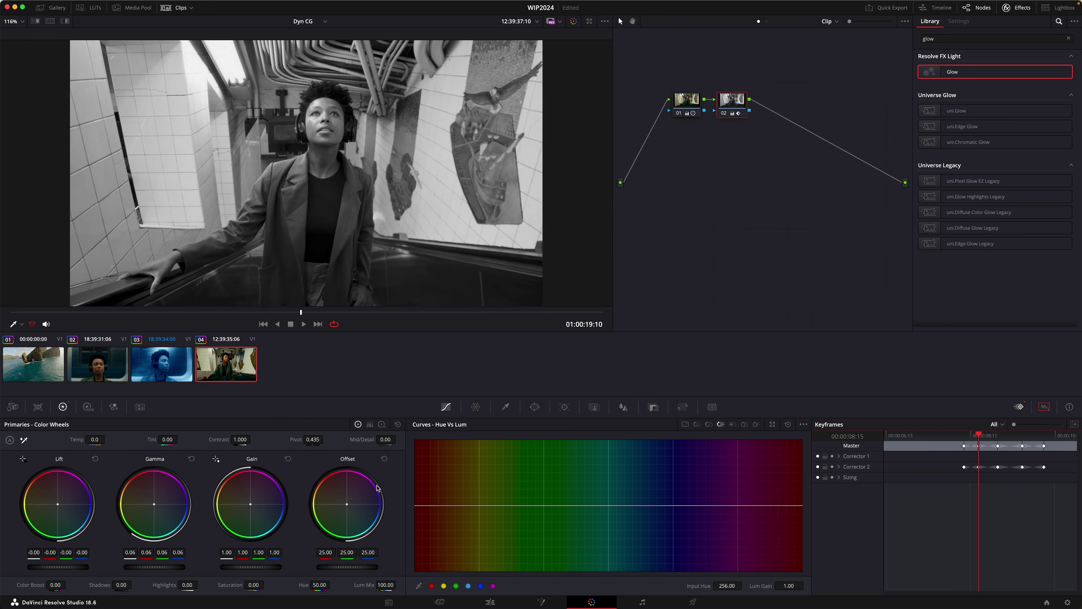
From 08:07, preview the grade change and push the Offset toward teal-blue
{"action": "left_click", "coordinate": [965, 436]}
{"action": "mouse_move", "coordinate": [965, 438]}
{"action": "left_mouse_down"}
{"action": "mouse_move", "coordinate": [1012, 437]}
{"action": "mouse_move", "coordinate": [1000, 469]}
{"action": "left_mouse_up"}
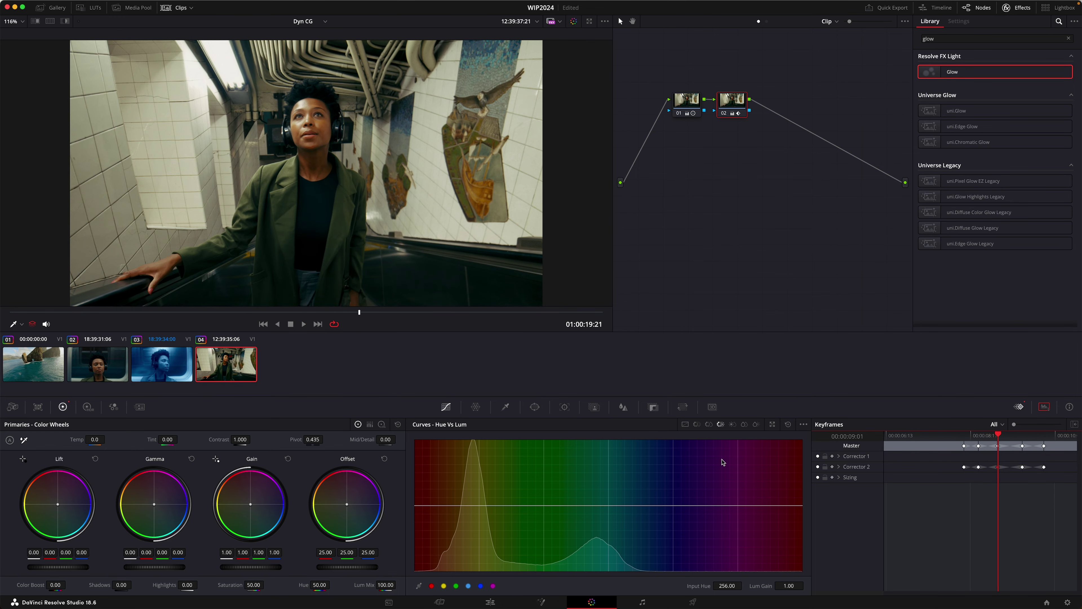
{"action": "left_click_drag", "start_coordinate": [346, 506], "coordinate": [356, 516]}
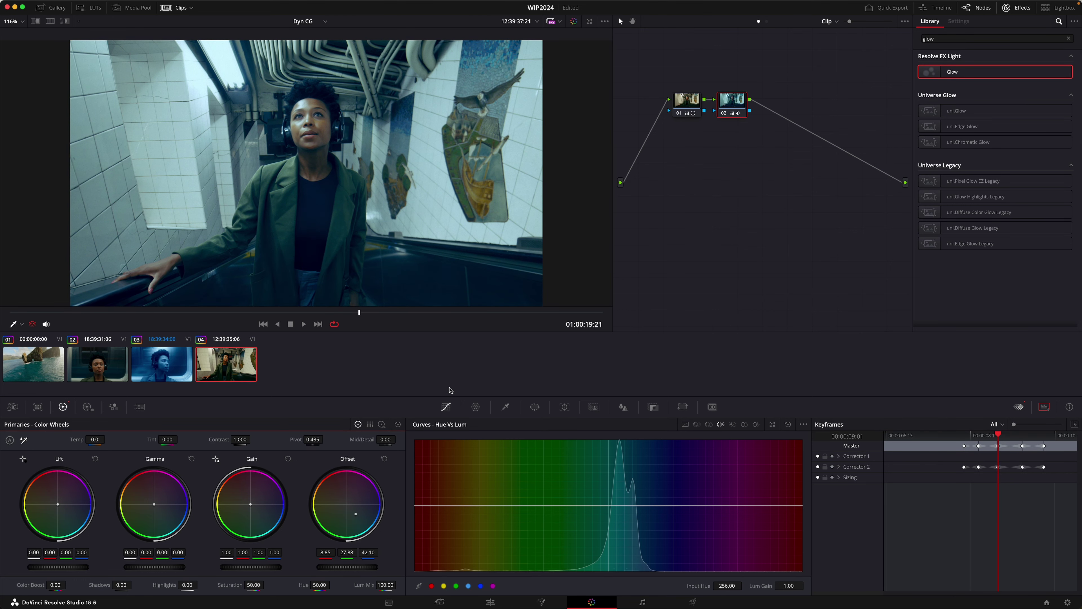
At a later keyframe, shift Lift and Gamma toward green and play back the result
{"action": "left_click", "coordinate": [1023, 468]}
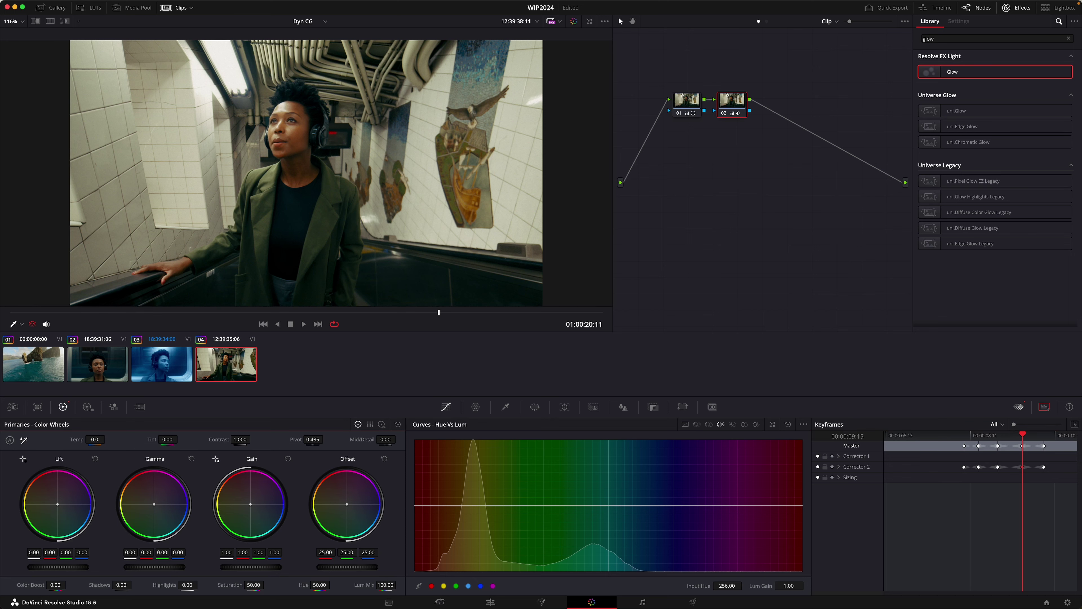
{"action": "left_click_drag", "start_coordinate": [56, 502], "coordinate": [52, 506]}
{"action": "left_click_drag", "start_coordinate": [153, 504], "coordinate": [148, 508]}
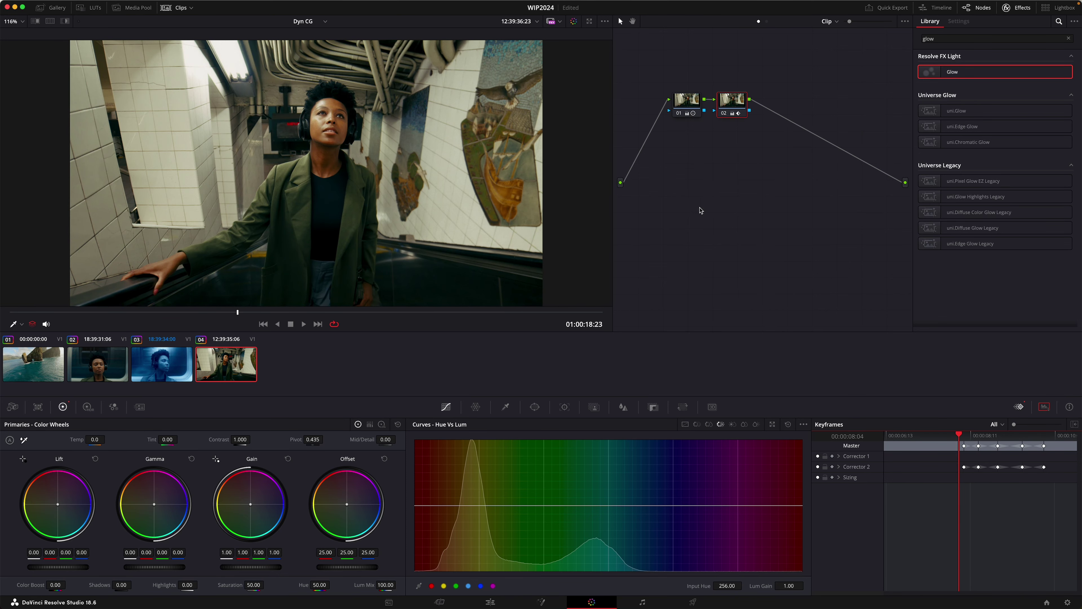
{"action": "key", "text": "space"}
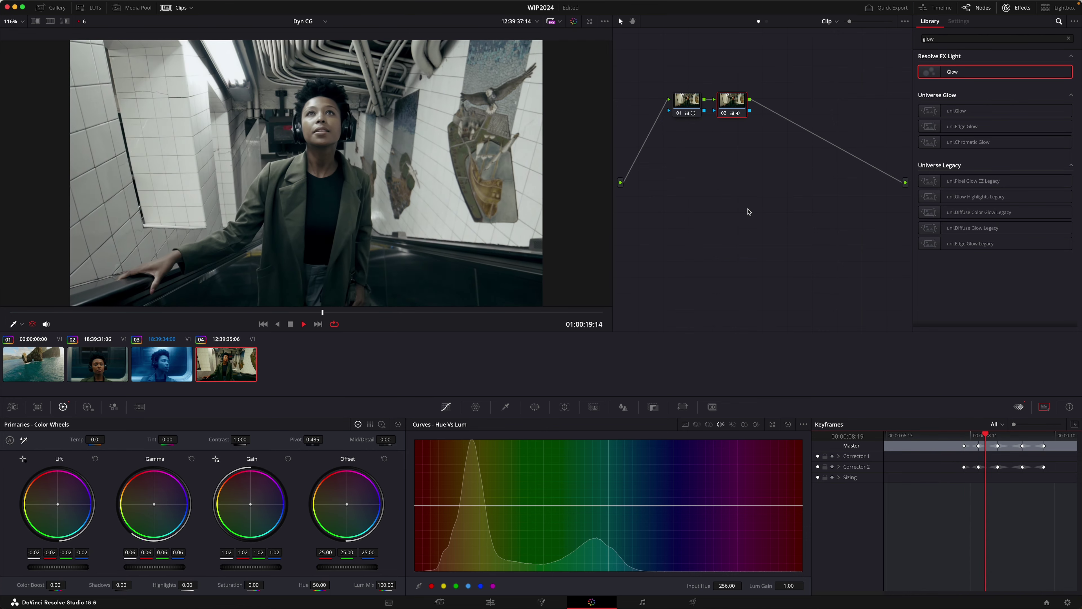
{"action": "key", "text": "space"}
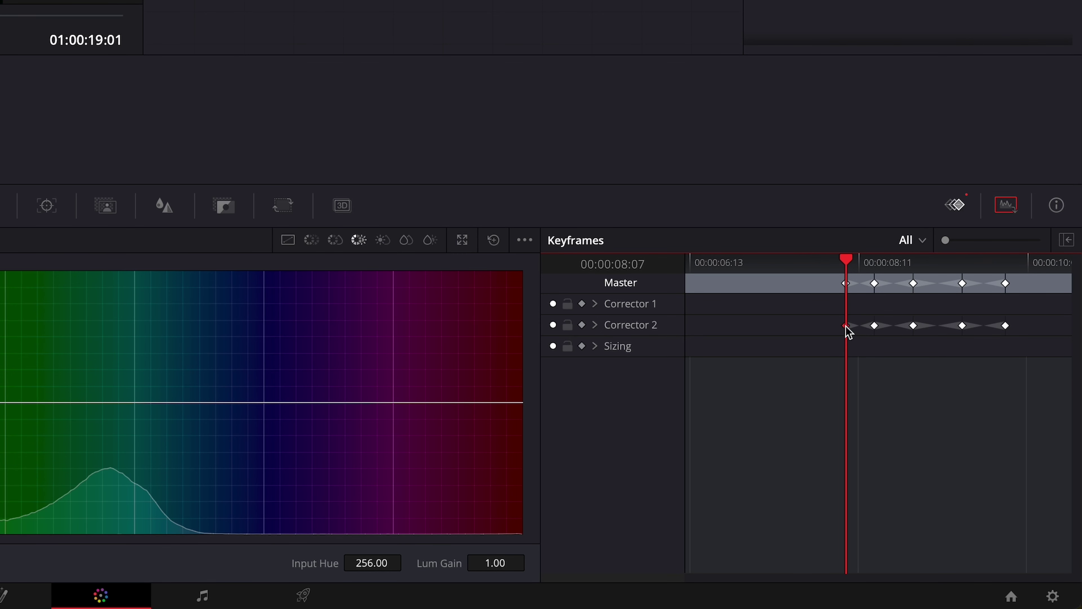
Move the first Corrector 2 keyframe to 07:21, the second earlier, and the fourth later
{"action": "left_click_drag", "start_coordinate": [846, 326], "coordinate": [806, 327]}
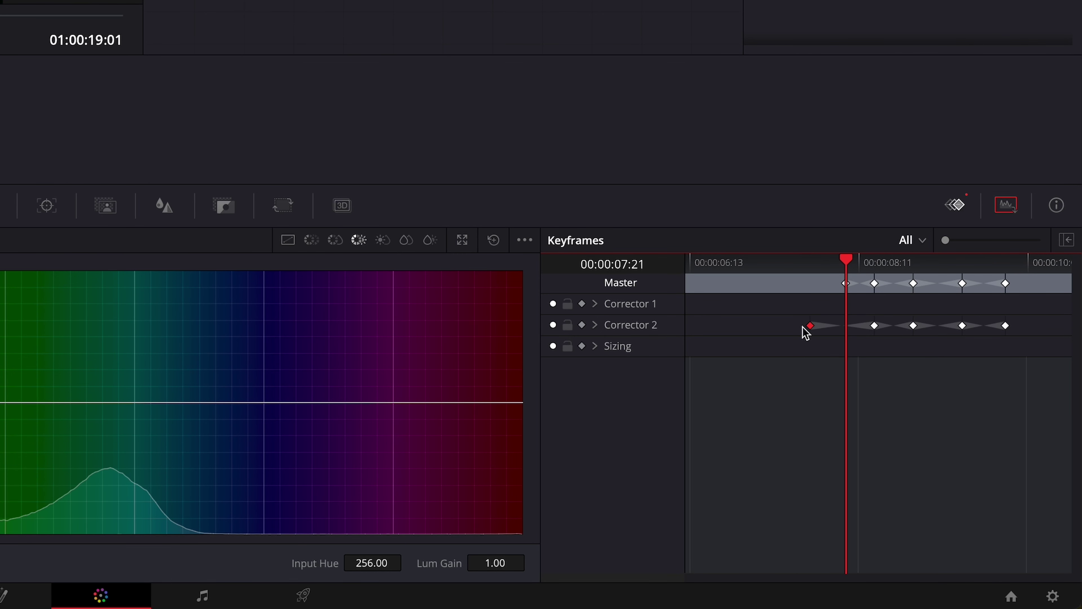
{"action": "left_click_drag", "start_coordinate": [875, 326], "coordinate": [860, 326]}
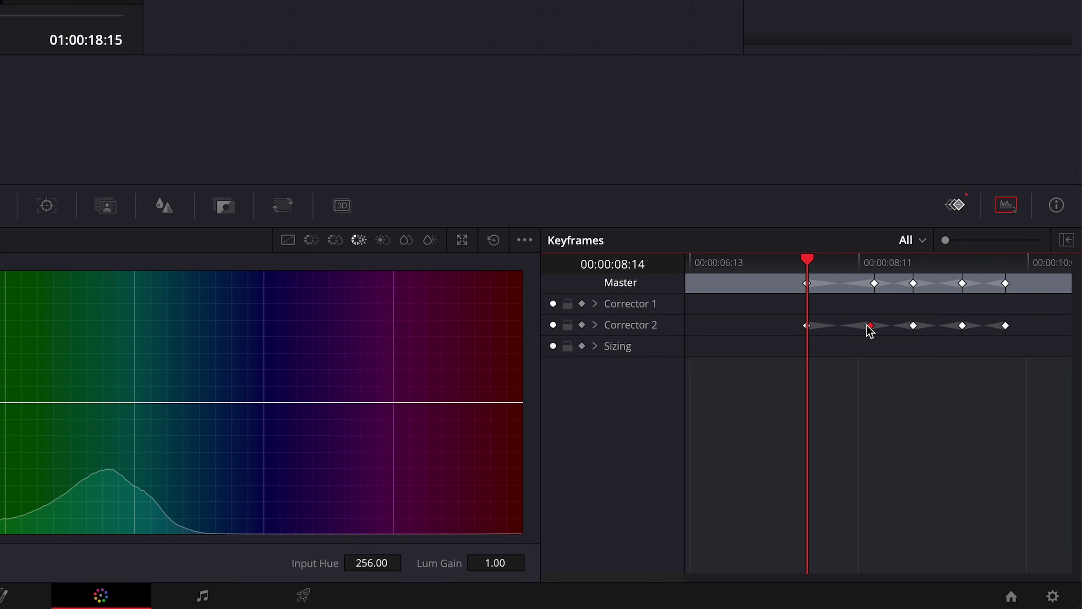
{"action": "left_click", "coordinate": [962, 326]}
{"action": "left_click_drag", "start_coordinate": [964, 326], "coordinate": [982, 326]}
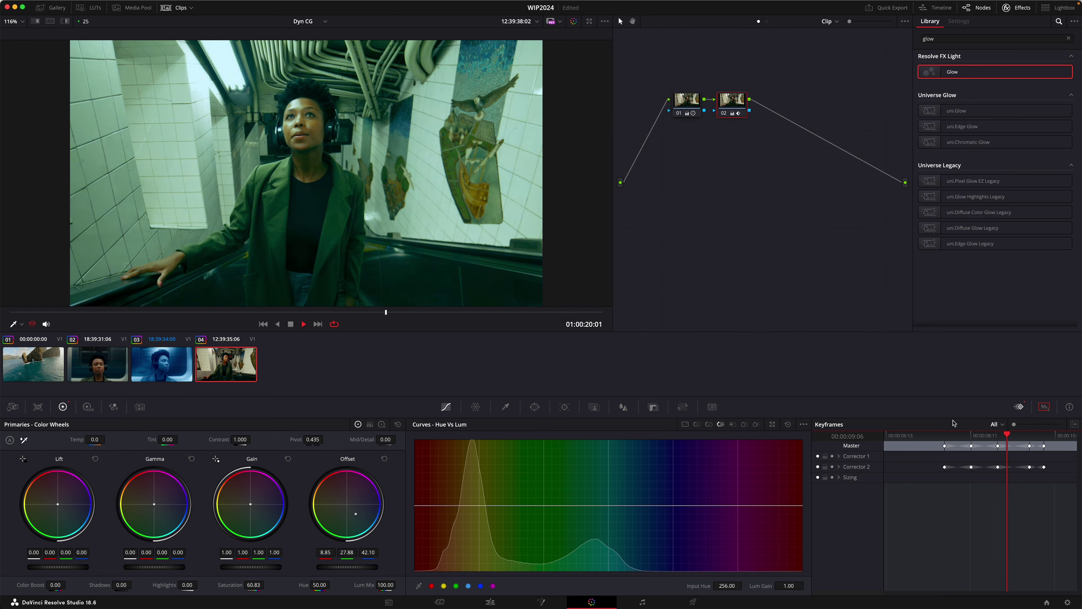
{"action": "key", "text": "space"}
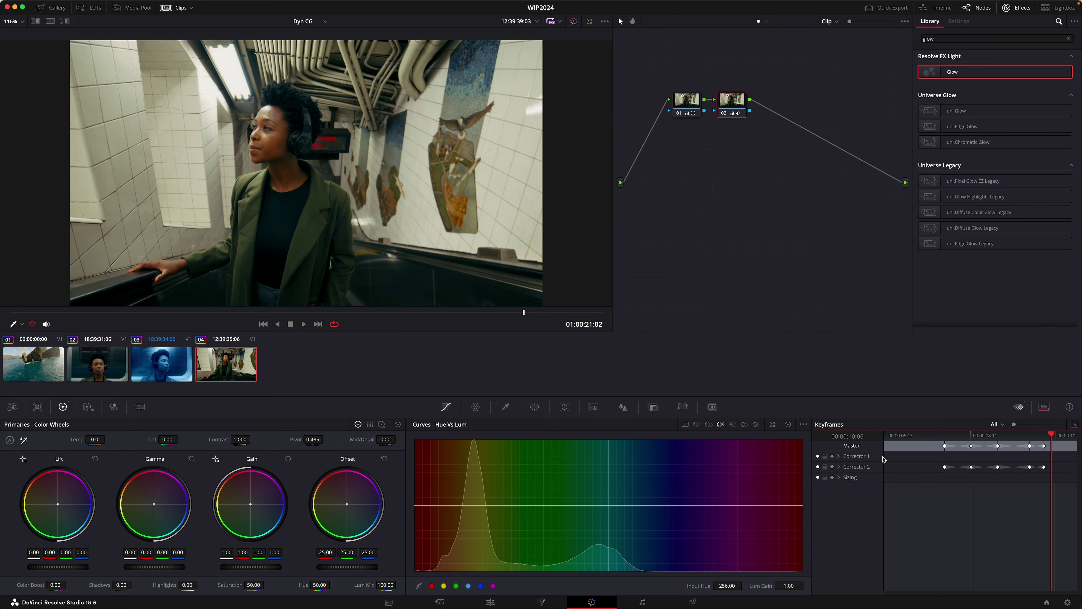
Expand Corrector 2 into sub-tracks and review the keyframed grade from 07:21
{"action": "left_click", "coordinate": [839, 467]}
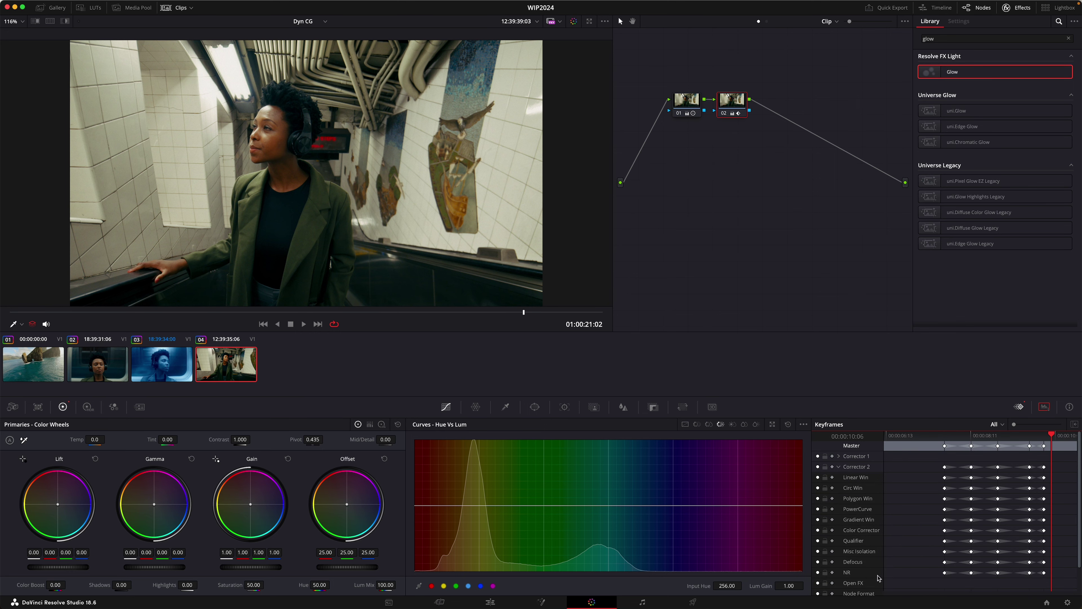
{"action": "left_click", "coordinate": [945, 436]}
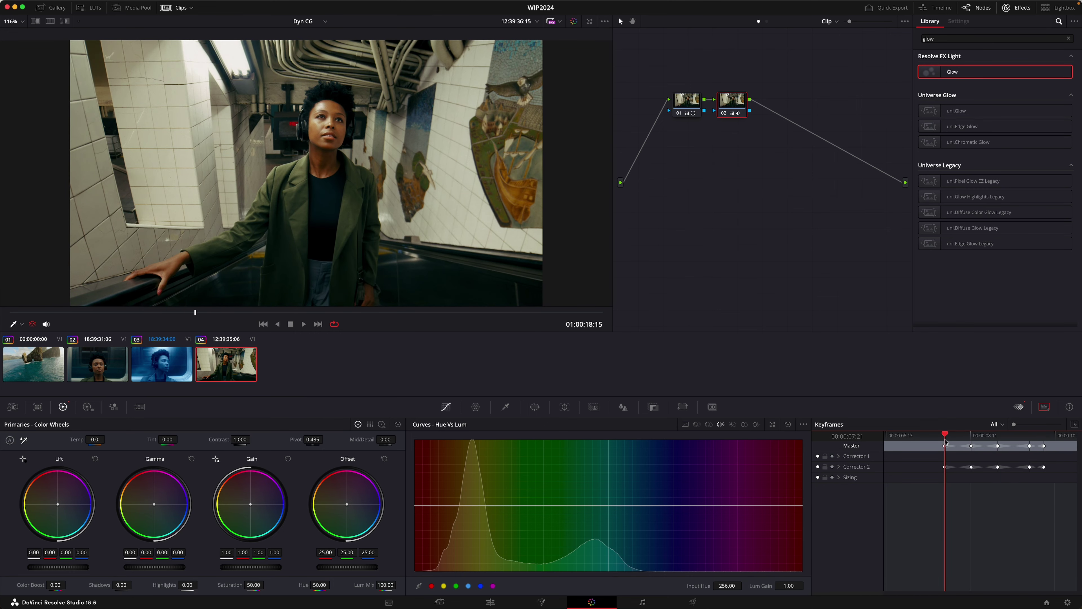
{"action": "key", "text": "space"}
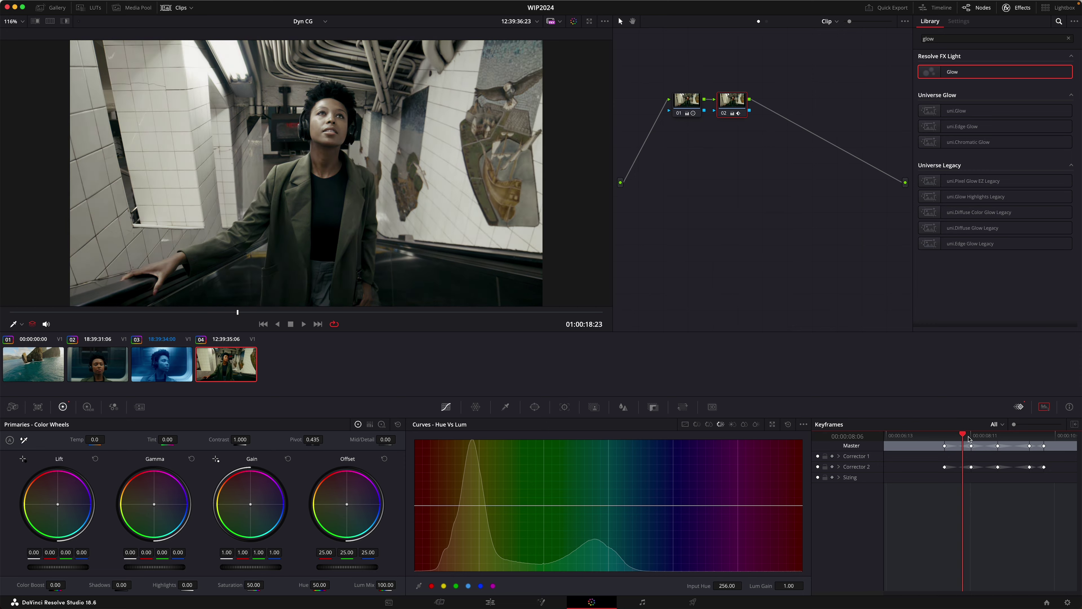
{"action": "mouse_move", "coordinate": [955, 447]}
{"action": "left_mouse_down"}
{"action": "mouse_move", "coordinate": [950, 470]}
{"action": "mouse_move", "coordinate": [1049, 478]}
{"action": "mouse_move", "coordinate": [925, 485]}
{"action": "left_mouse_up"}
Add node 03 with a narrowed, softened Circle window over the woman's face, then invert it
{"action": "key", "text": "alt+s"}
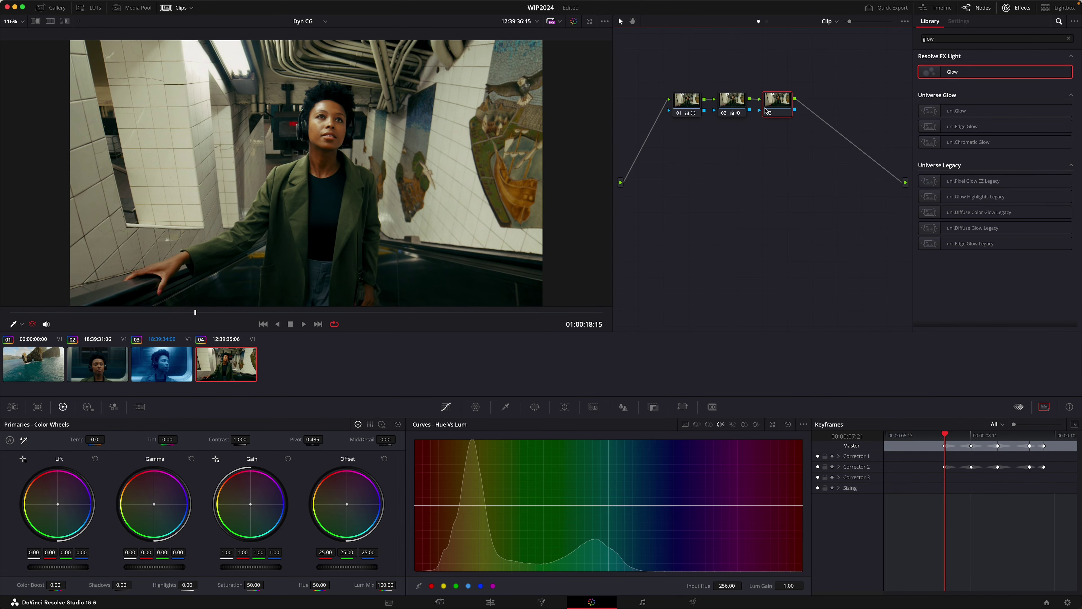
{"action": "left_click", "coordinate": [535, 407]}
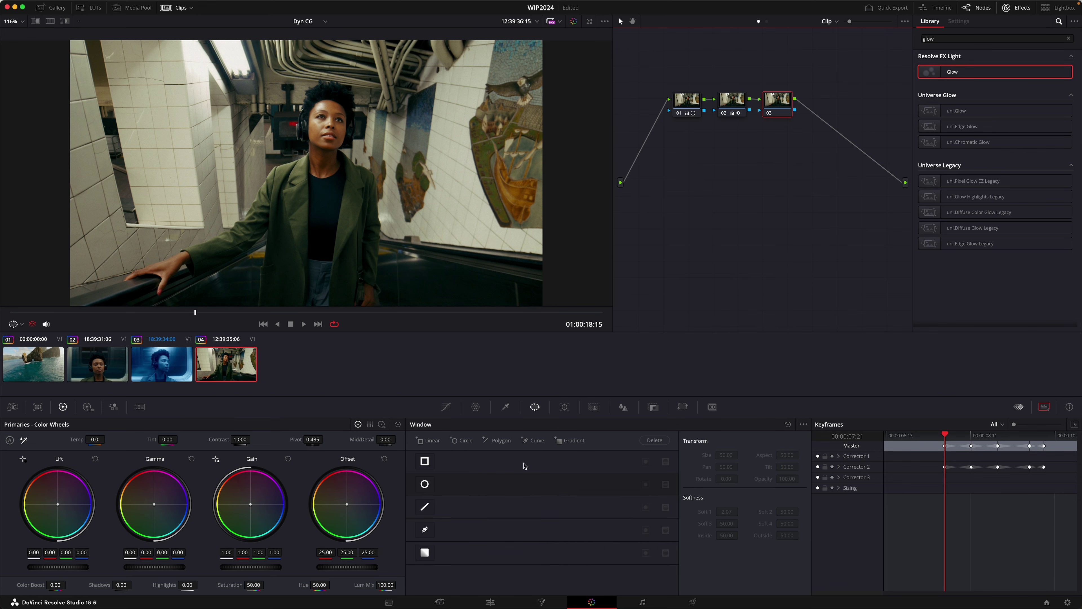
{"action": "left_click", "coordinate": [425, 484]}
{"action": "left_click_drag", "start_coordinate": [238, 172], "coordinate": [253, 172]}
{"action": "left_click_drag", "start_coordinate": [366, 177], "coordinate": [383, 174]}
{"action": "left_click_drag", "start_coordinate": [307, 173], "coordinate": [327, 152]}
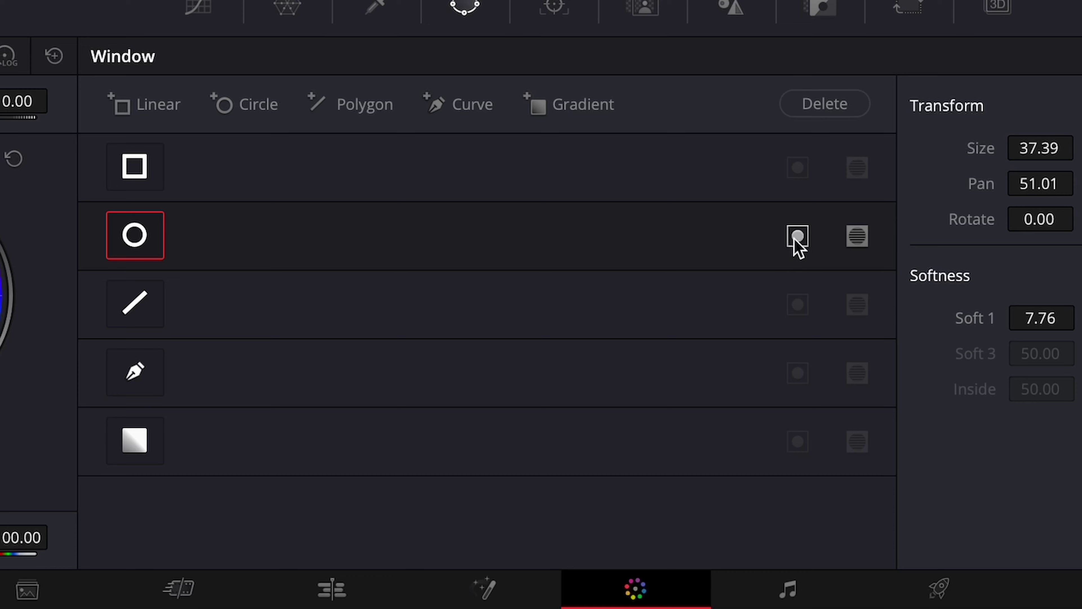
{"action": "left_click", "coordinate": [646, 485]}
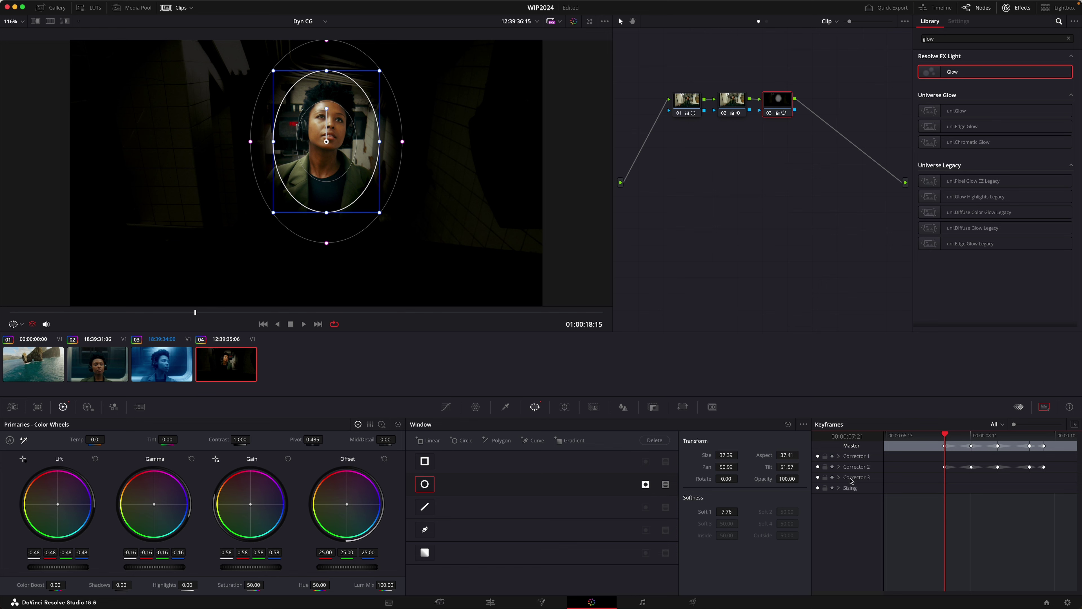
Add Corrector 3 dynamic keyframes at the animation start and at 10:02
{"action": "right_click", "coordinate": [946, 480]}
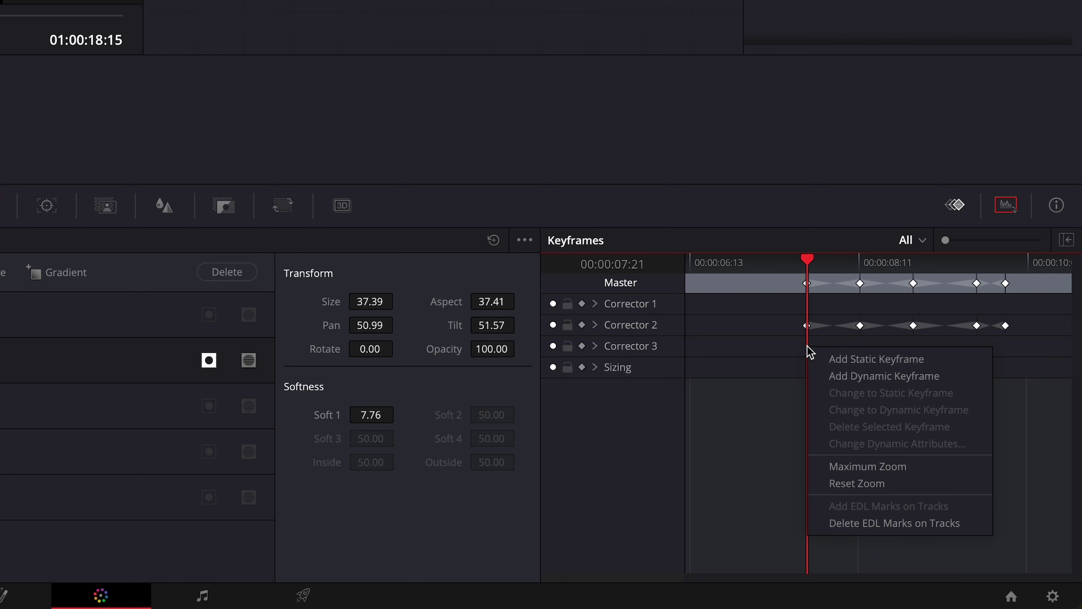
{"action": "left_click", "coordinate": [850, 377]}
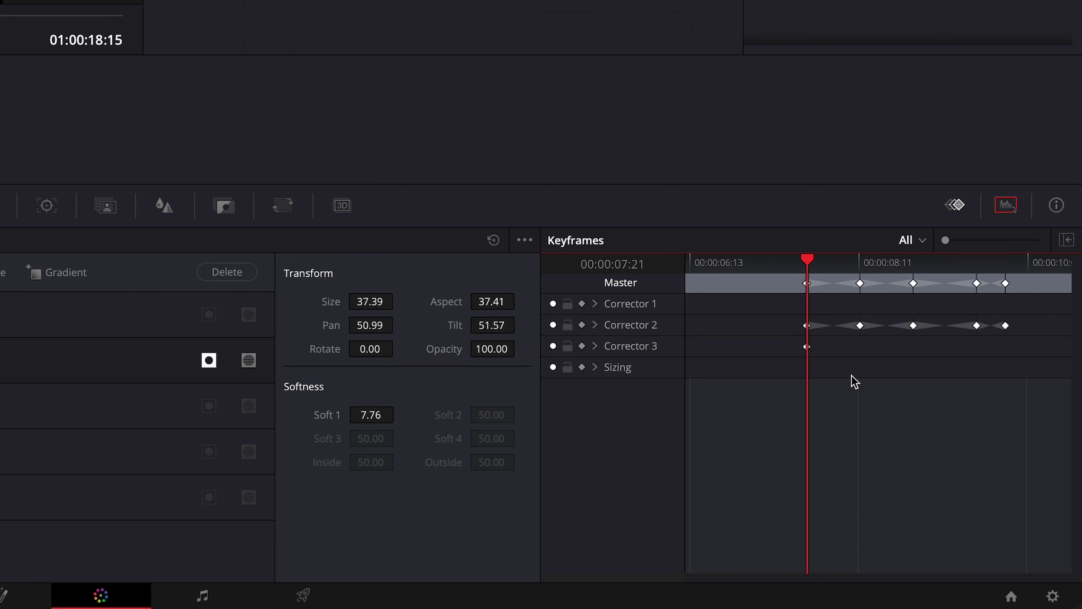
{"action": "left_click_drag", "start_coordinate": [812, 267], "coordinate": [1013, 292]}
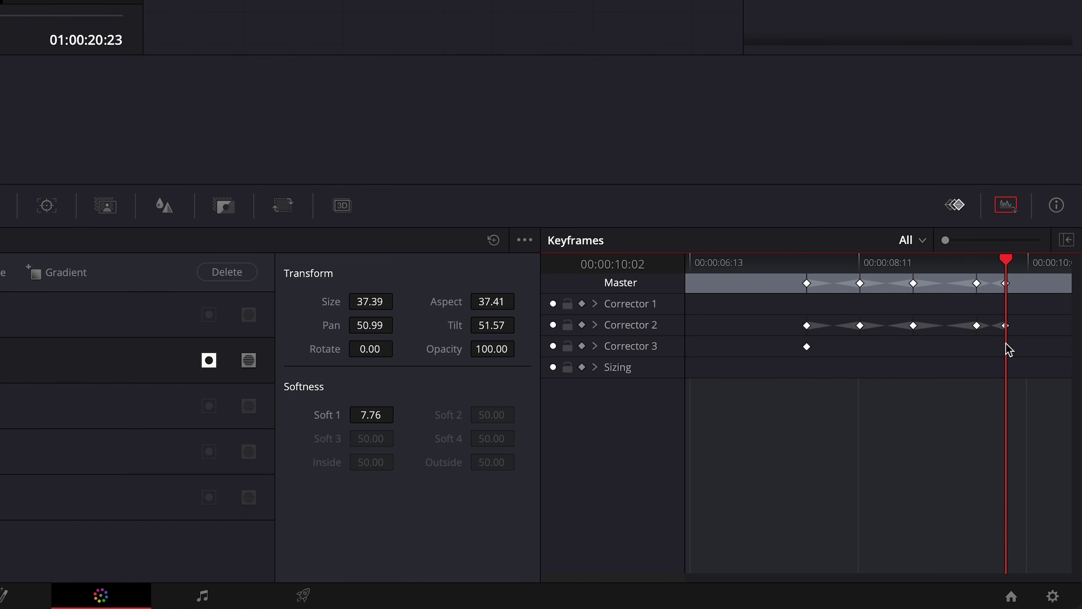
{"action": "right_click", "coordinate": [1008, 349]}
{"action": "left_click", "coordinate": [1006, 373]}
Place the oval window on the left wall at the start and the right edge at the end
{"action": "left_click_drag", "start_coordinate": [303, 148], "coordinate": [120, 149]}
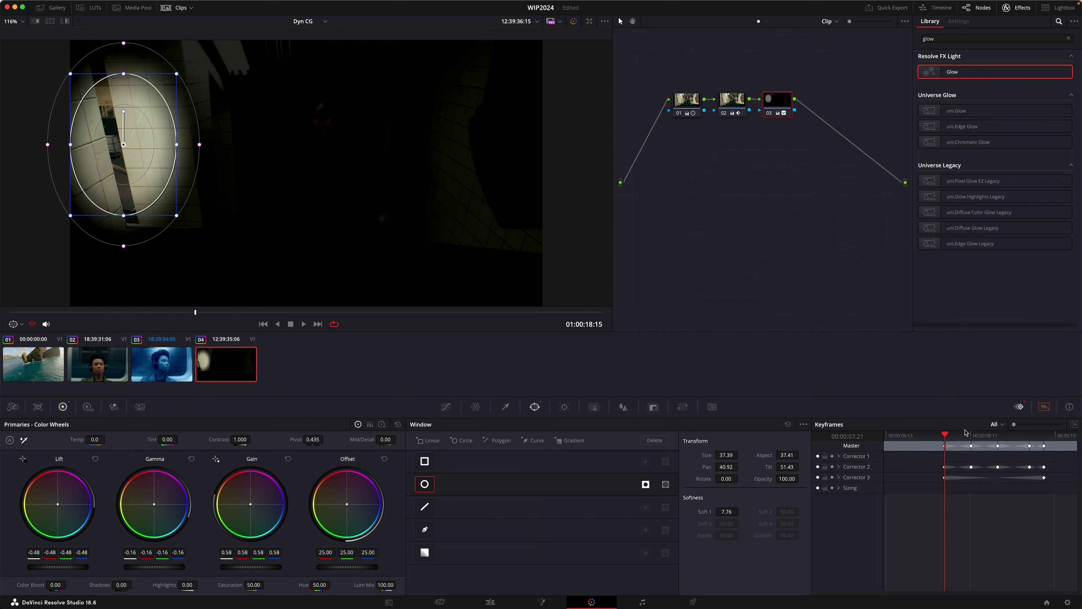
{"action": "left_click_drag", "start_coordinate": [966, 434], "coordinate": [1044, 435]}
{"action": "key", "text": "Right"}
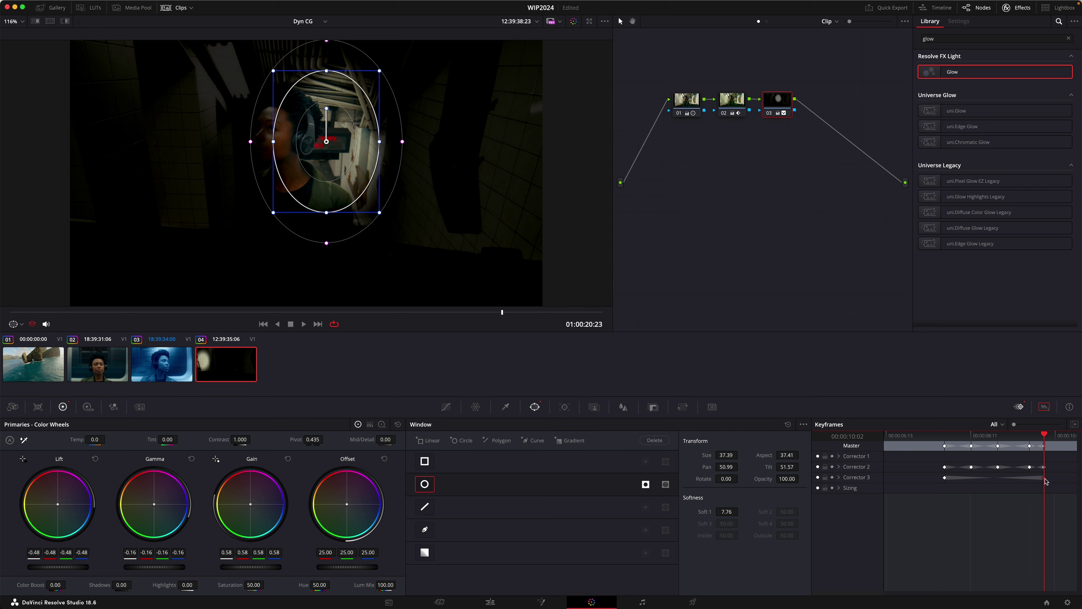
{"action": "left_click_drag", "start_coordinate": [328, 146], "coordinate": [576, 157]}
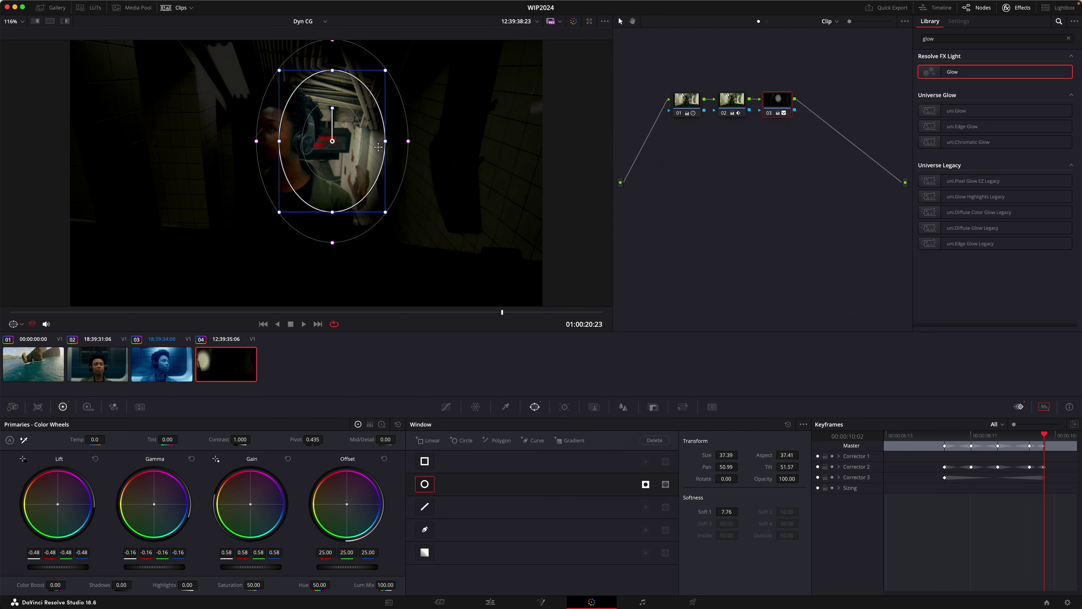
{"action": "key", "text": "ctrl+z"}
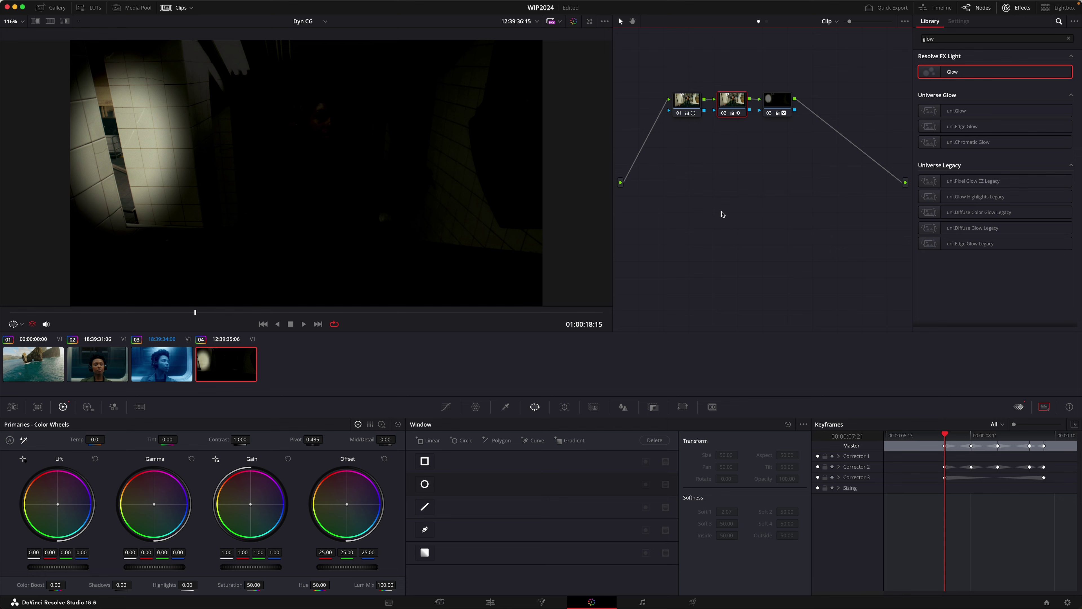
{"action": "key", "text": "space"}
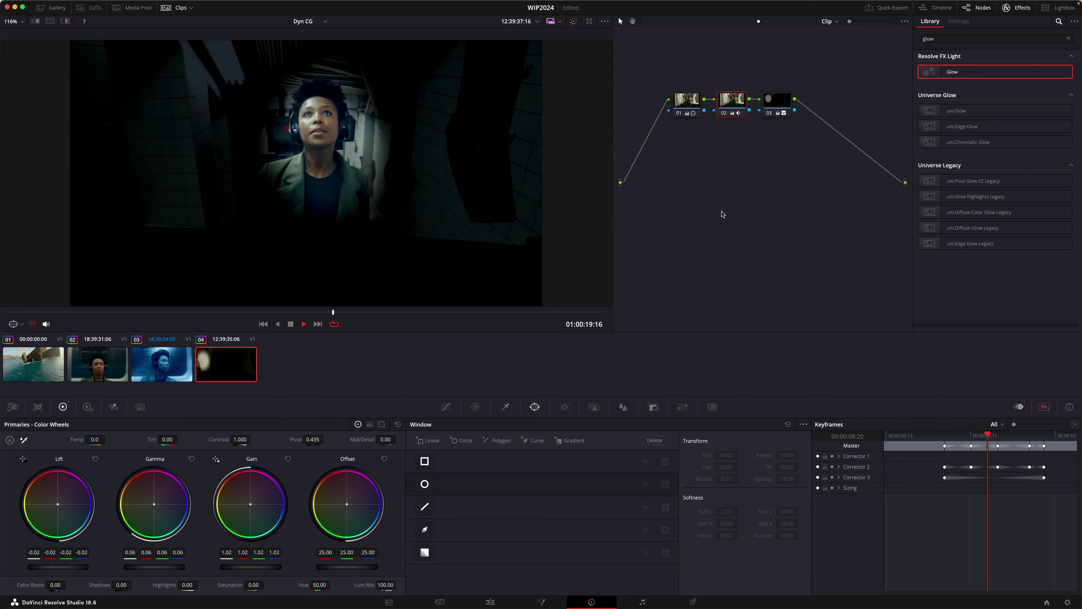